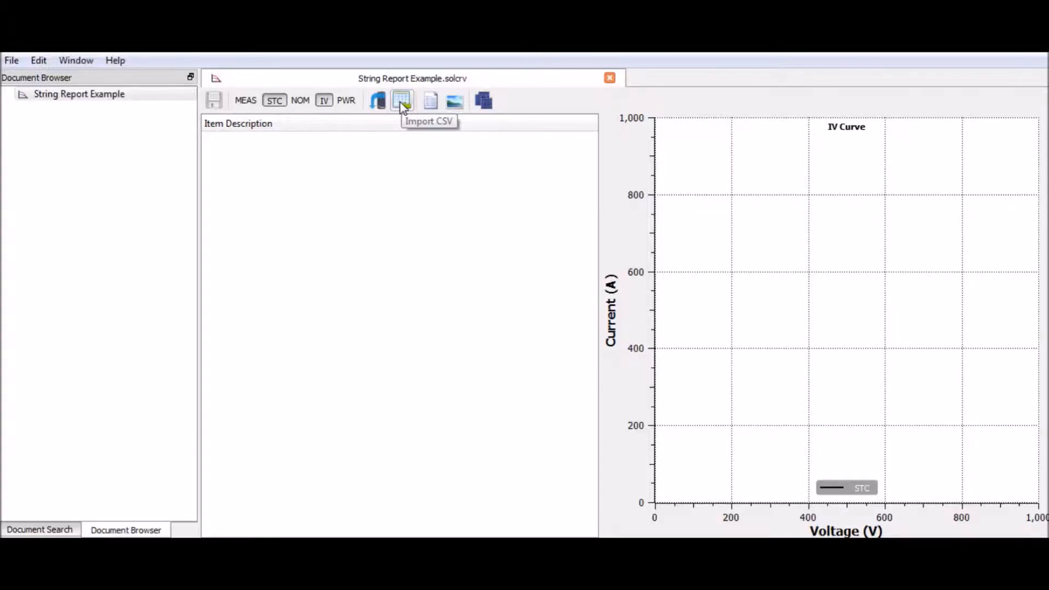
- Import the Sample Data.csv file into the String Report Example document and expand its list of strings
click(402, 104)
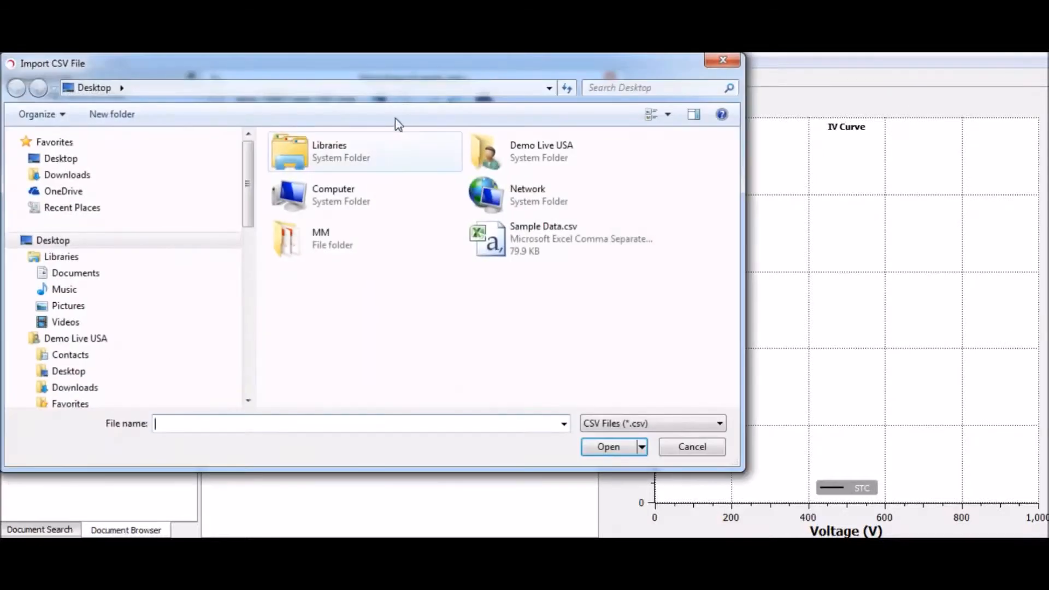
double_click(514, 247)
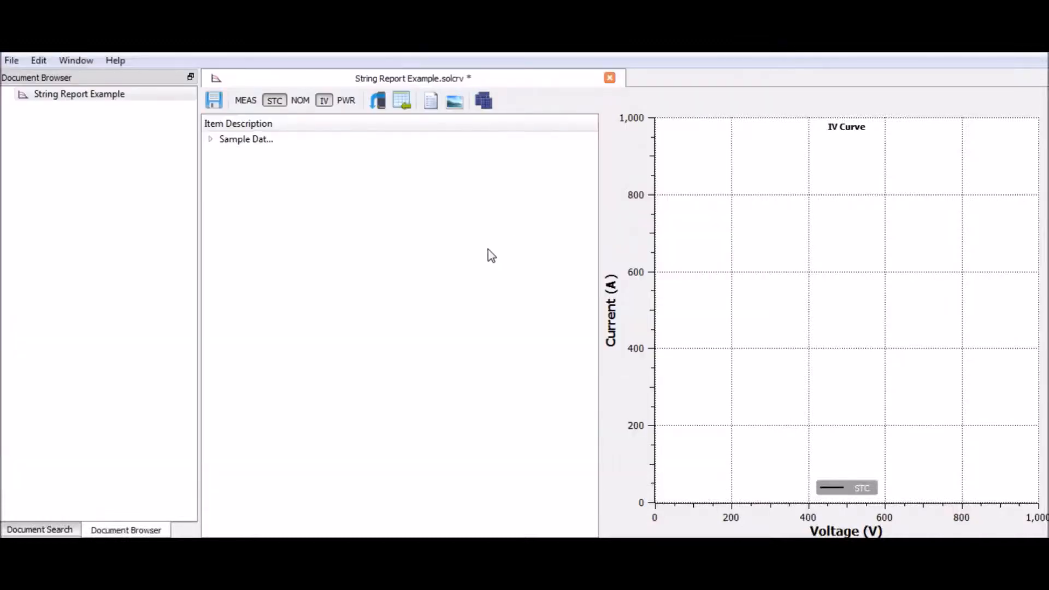
click(210, 140)
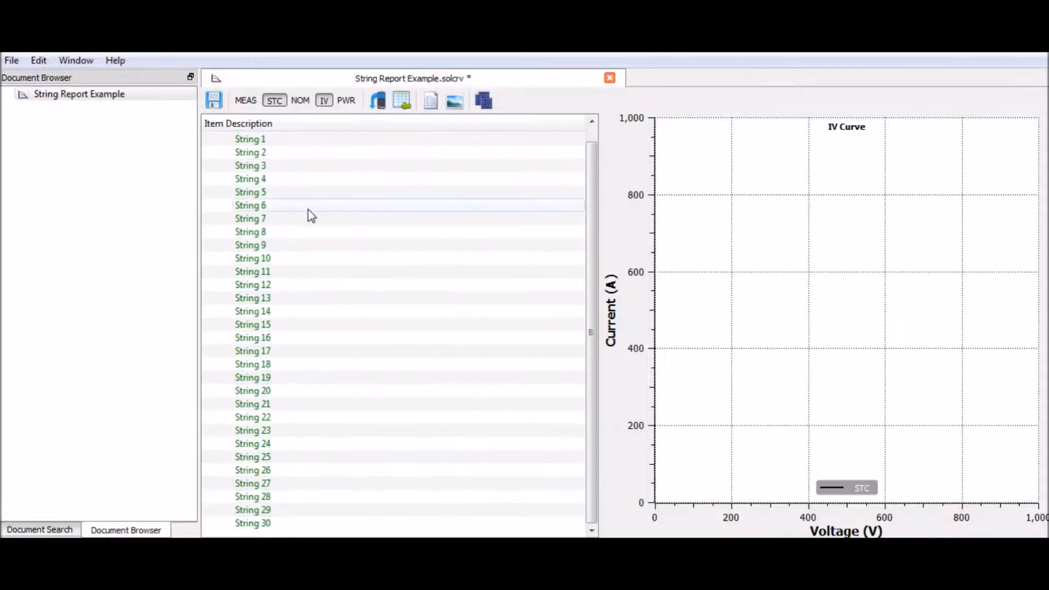
- Look through the IV curves of the first few imported strings, ending on String 1
key(Down)
key(Down)
key(Down)
key(Down)
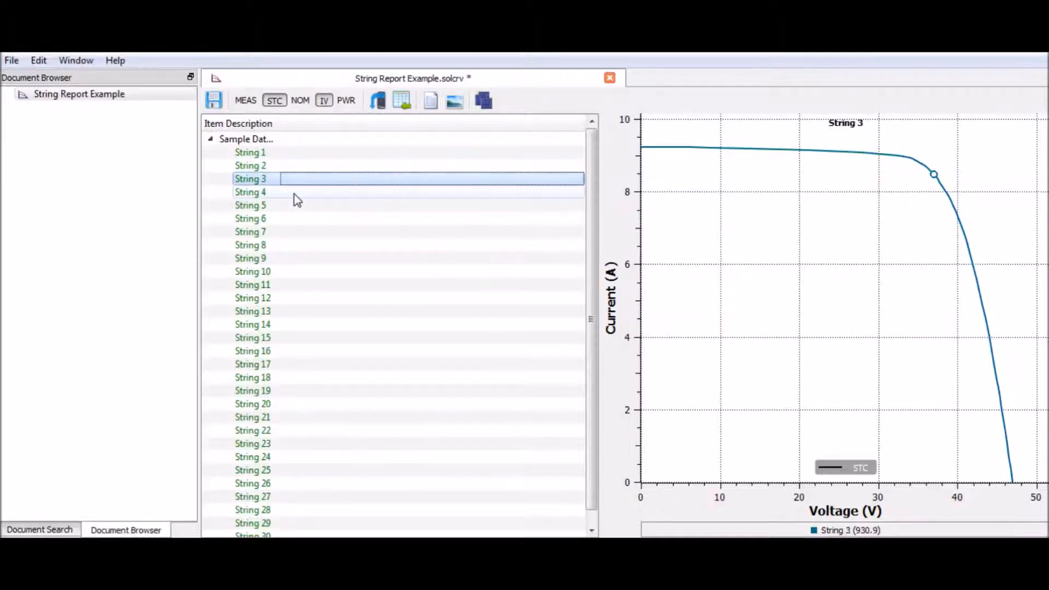
click(288, 154)
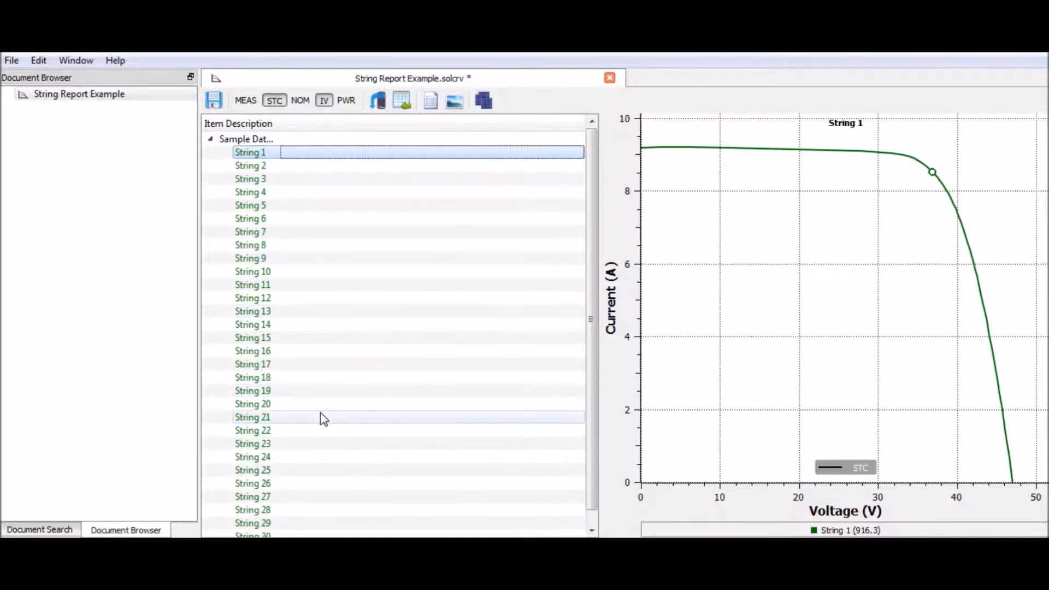
- Mark Hanwha SolarOne (Qidong) HSL60P6-PC-3-260 as a favourite in the PV module database and save the module
click(486, 100)
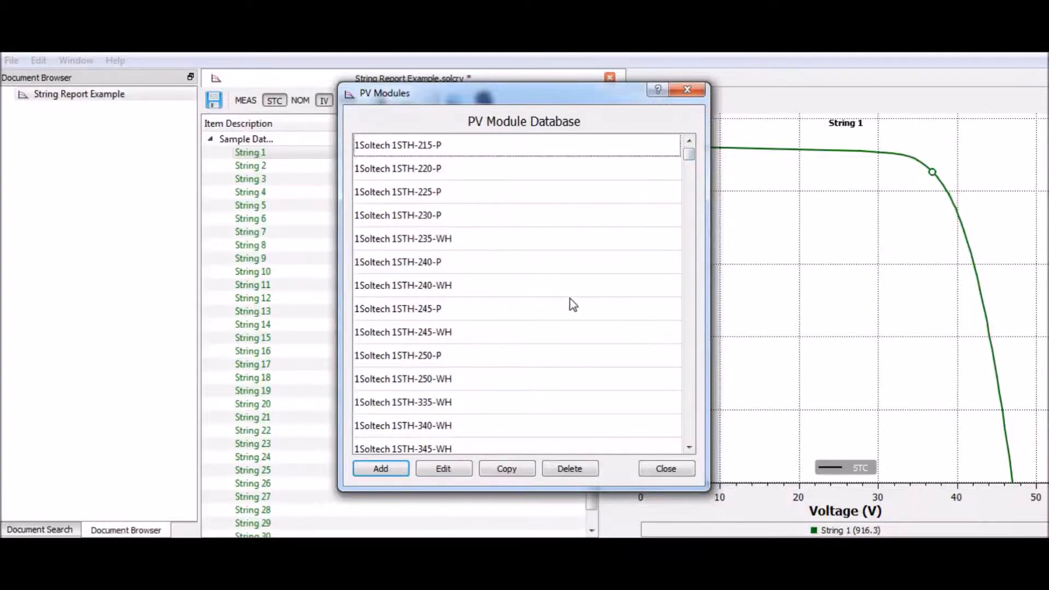
click(547, 363)
scroll(549, 366, down, 10)
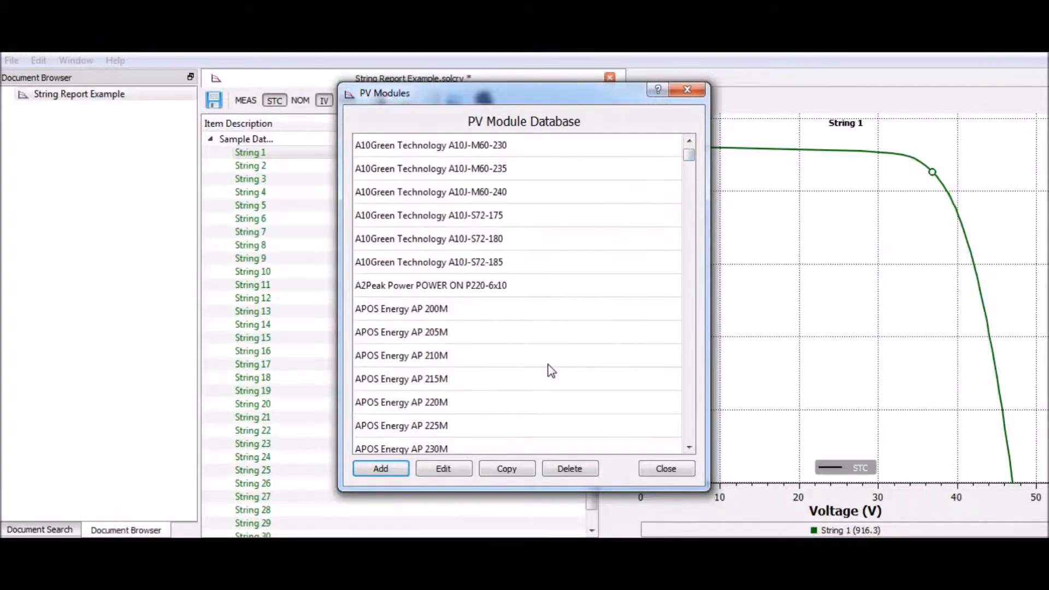
drag(687, 158, 693, 233)
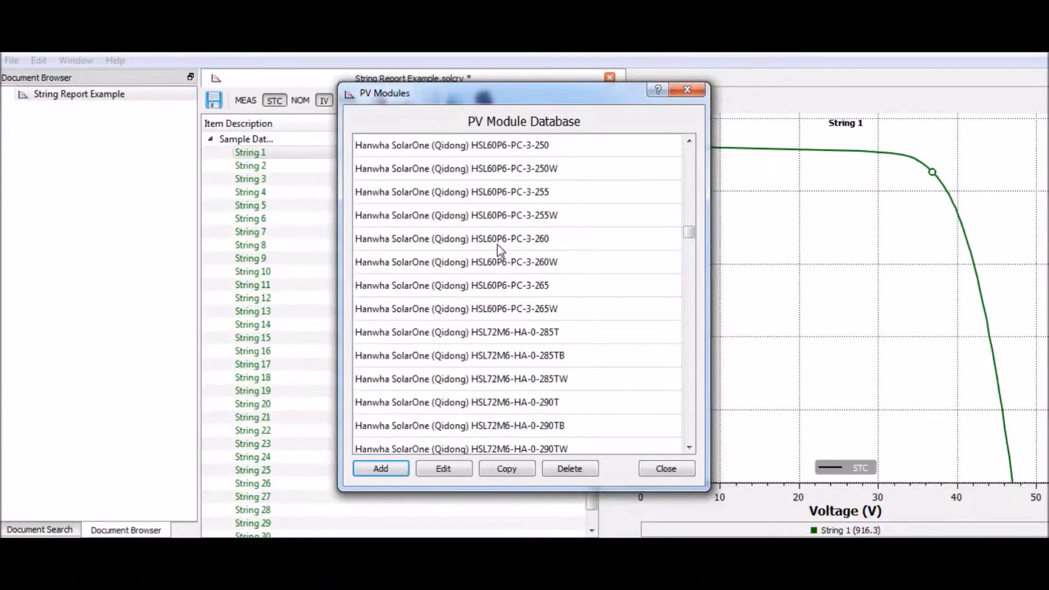
click(498, 244)
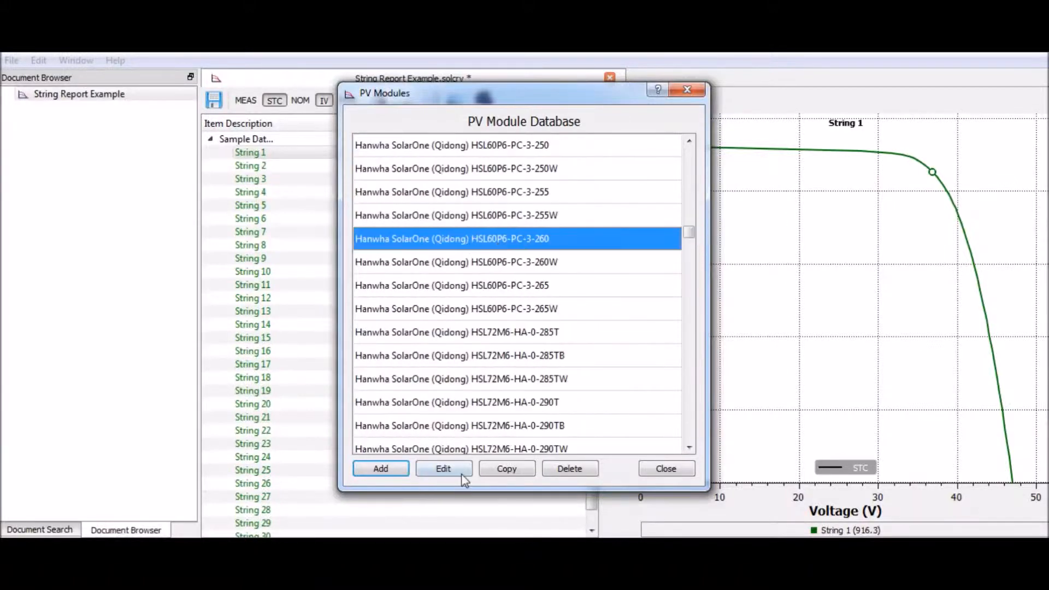
click(443, 469)
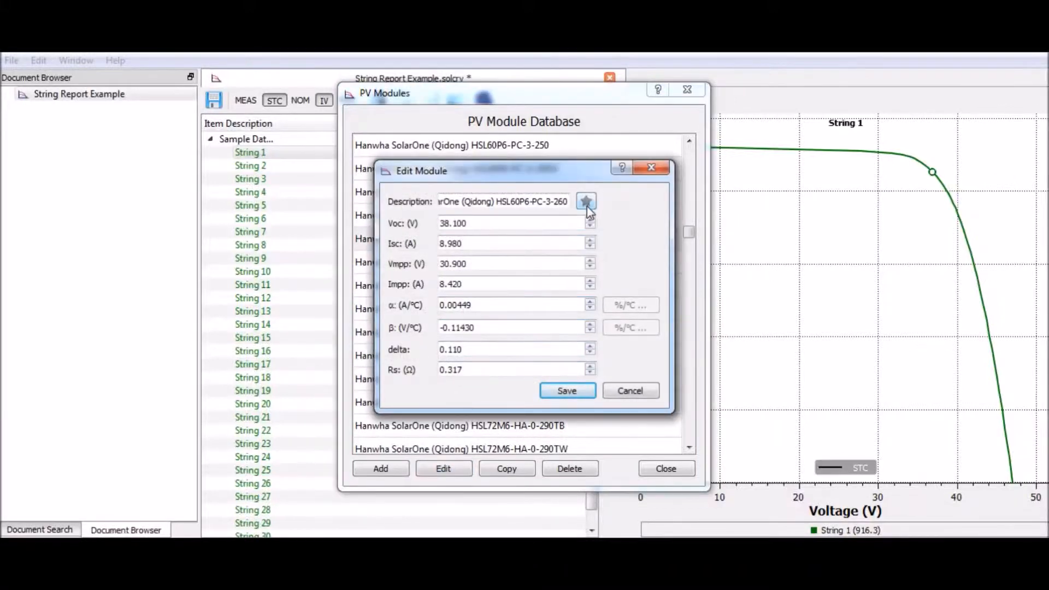
click(586, 205)
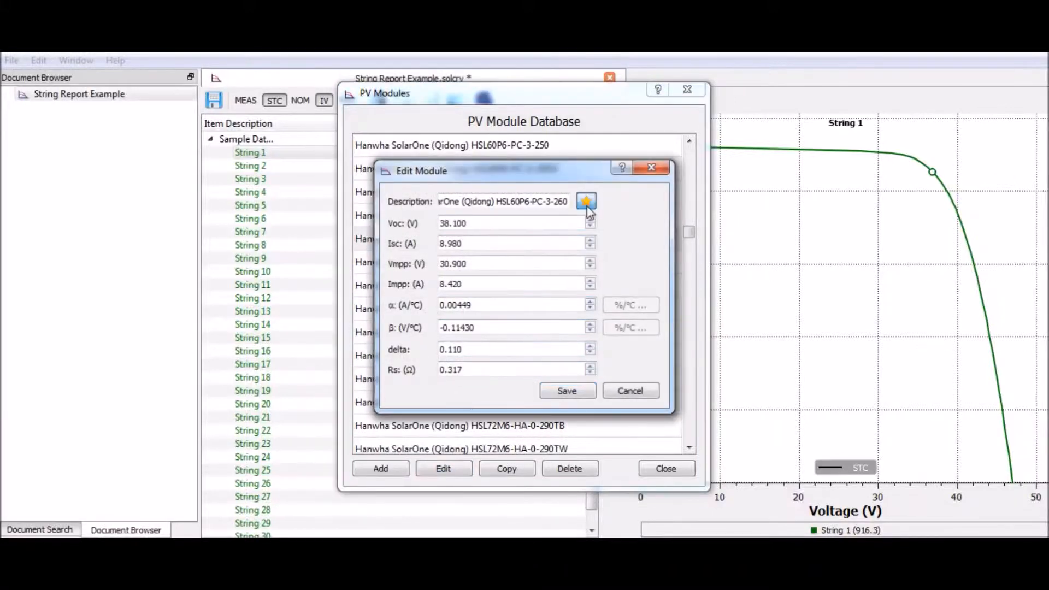
click(567, 391)
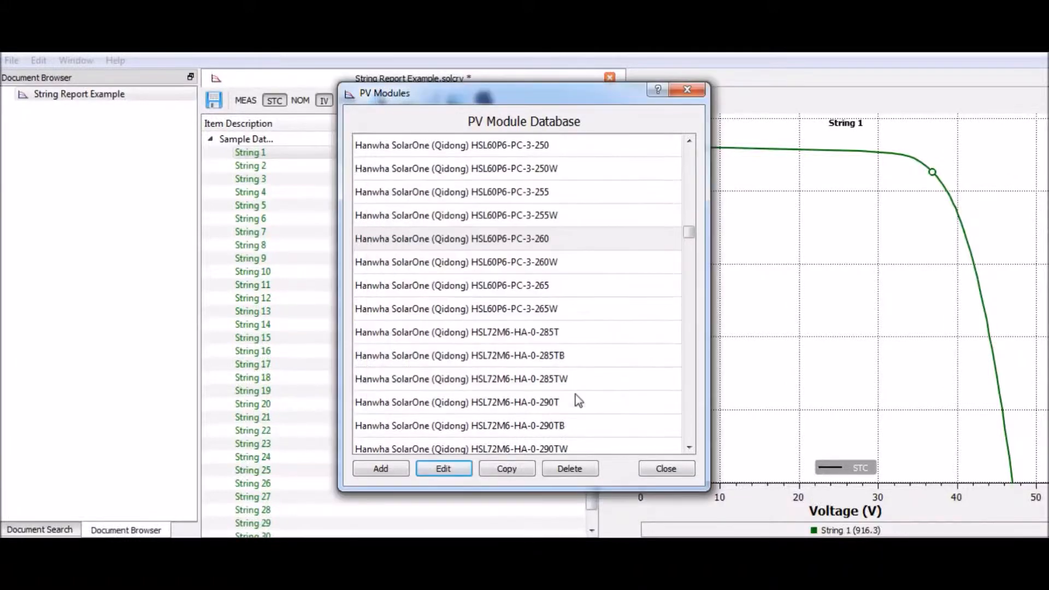
click(668, 469)
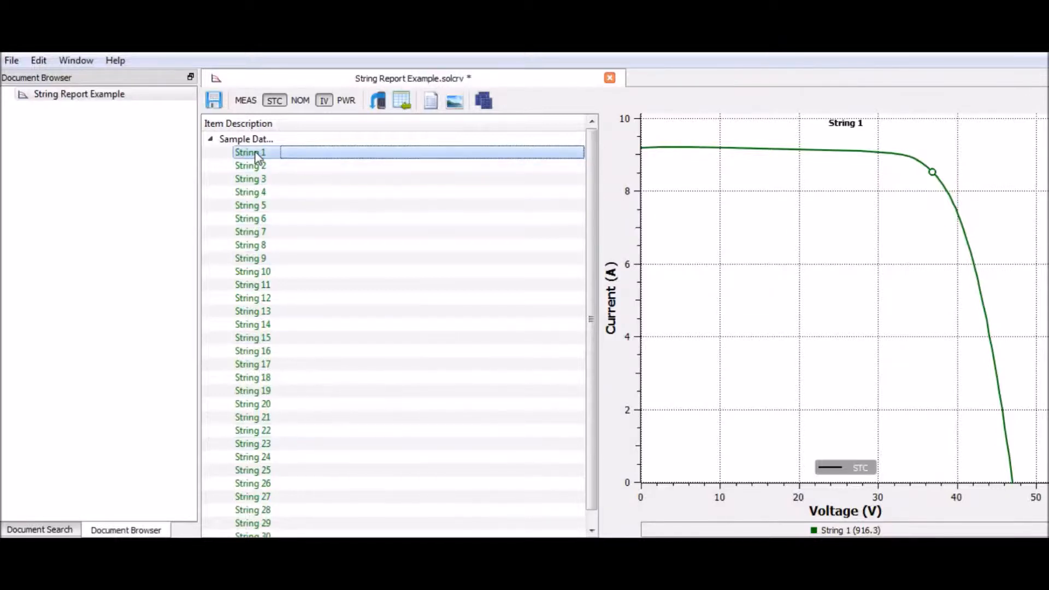
- Select String 1 through String 30 and open the PV module type setting for all of them
scroll(274, 290, down, 1)
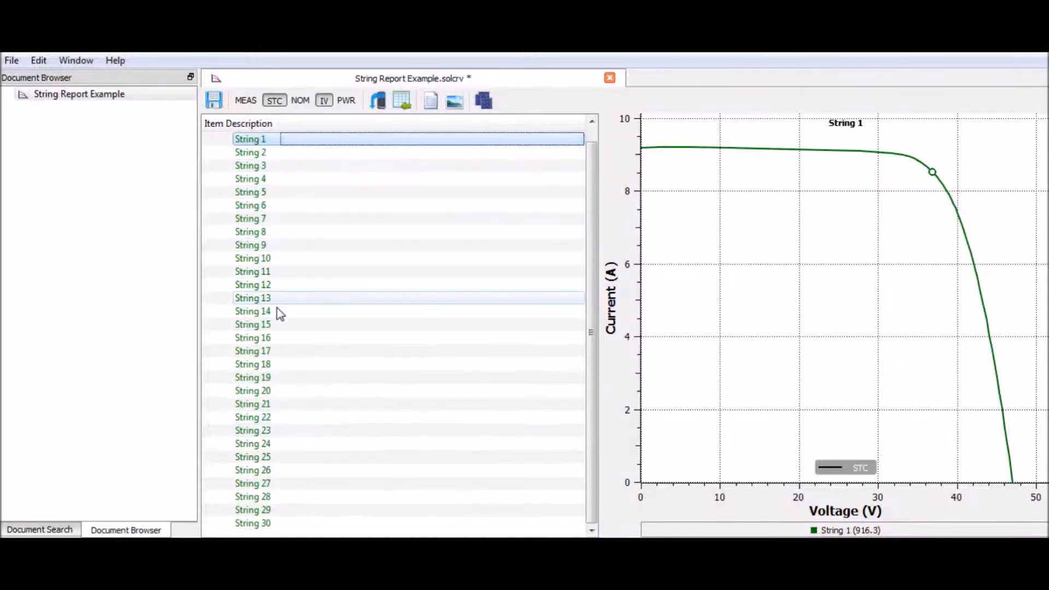
shift+click(276, 523)
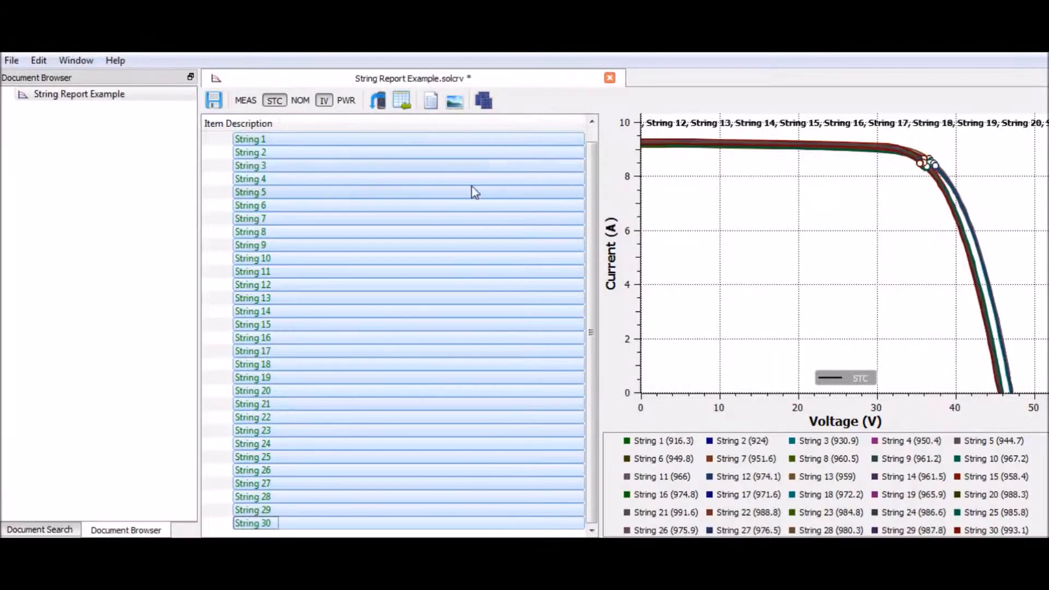
right_click(254, 170)
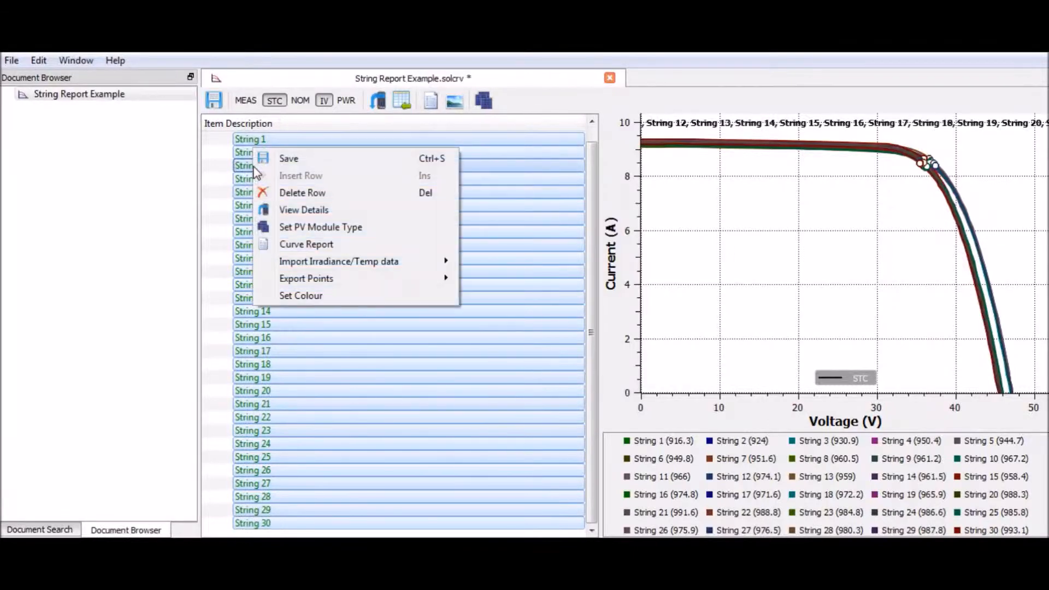
click(331, 227)
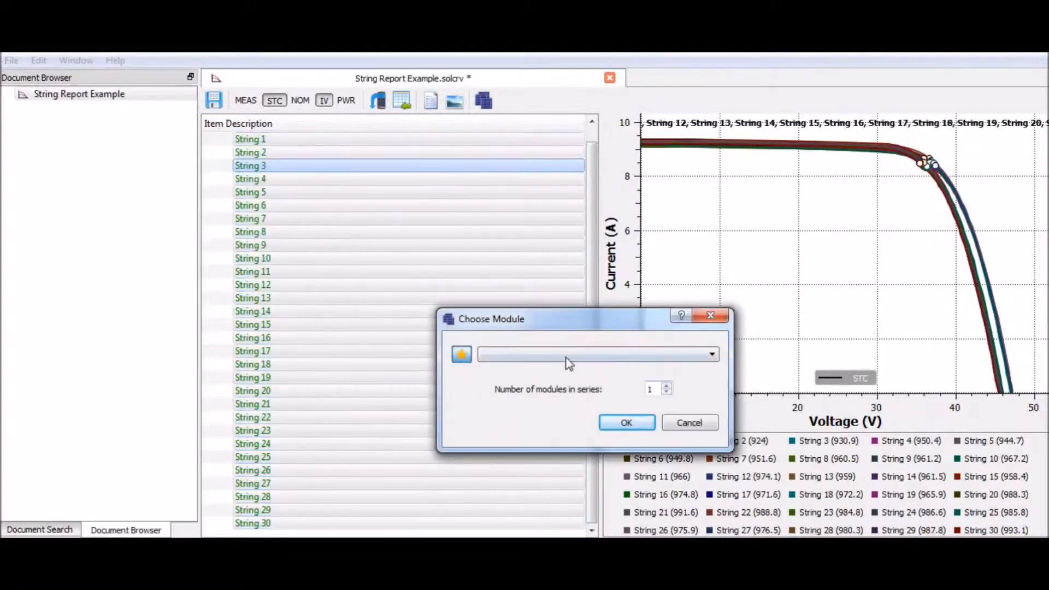
- Look through the full module list with the favourites filter off, and restore the favourites-only filter
click(462, 356)
click(519, 355)
scroll(593, 421, down, 5)
scroll(587, 403, down, 10)
click(459, 390)
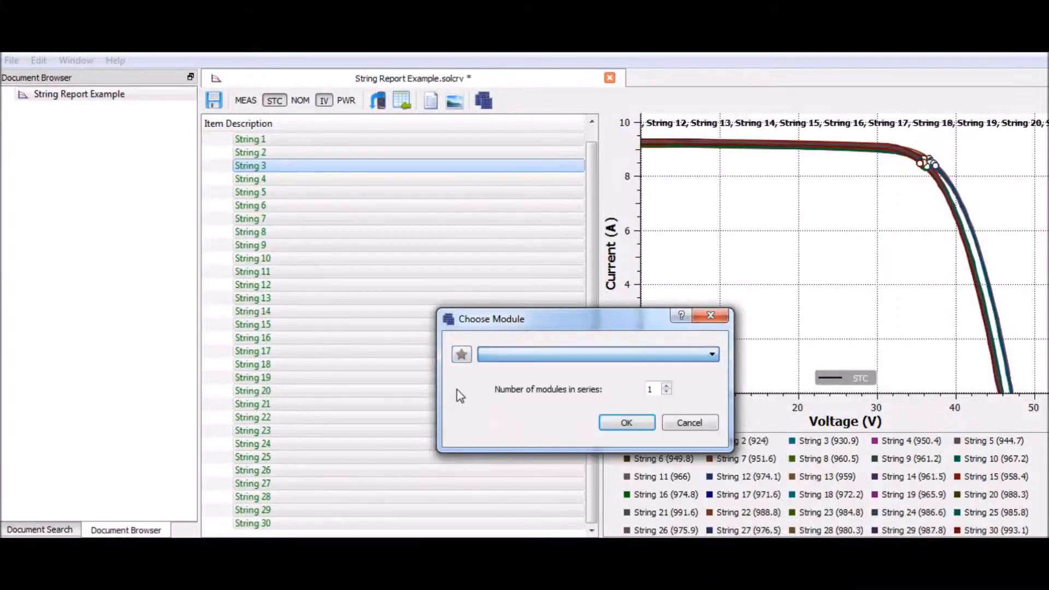
click(462, 356)
- Assign the Jinko Solar JKM260P-60 module to the selected strings, keeping 1 module in series
click(515, 355)
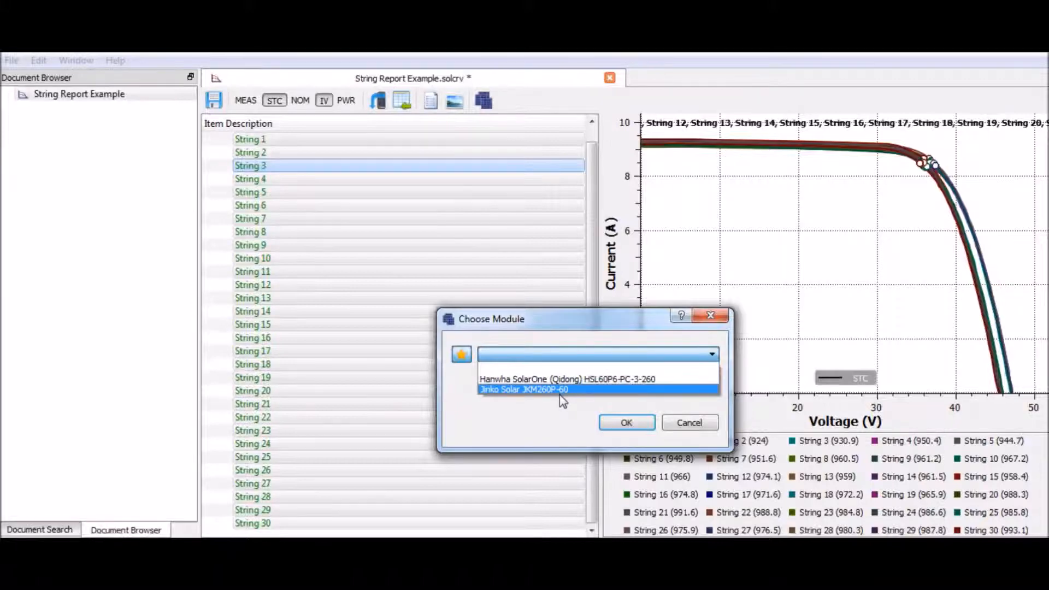
click(564, 391)
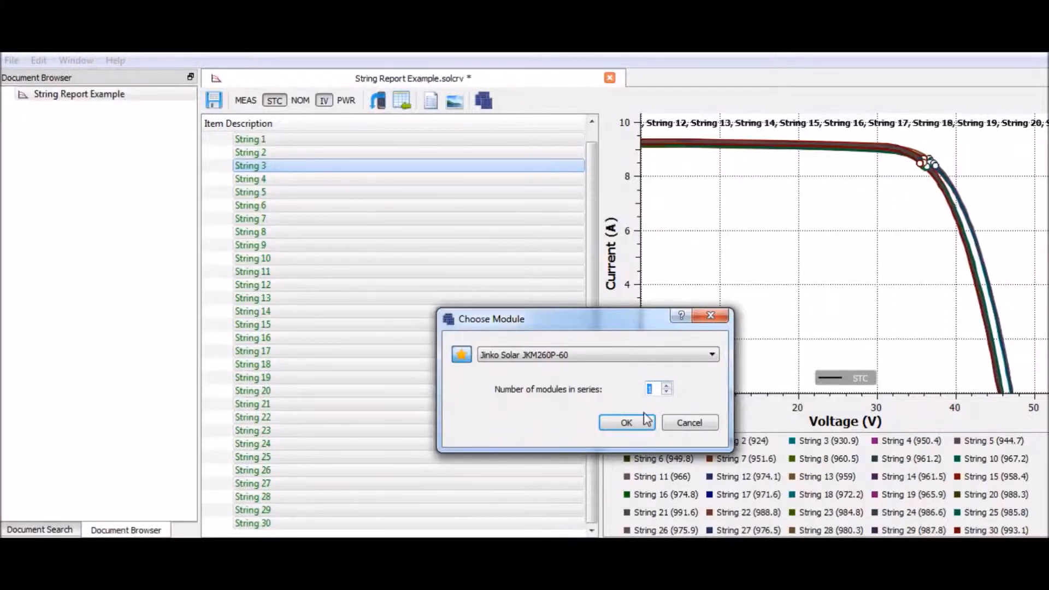
click(626, 423)
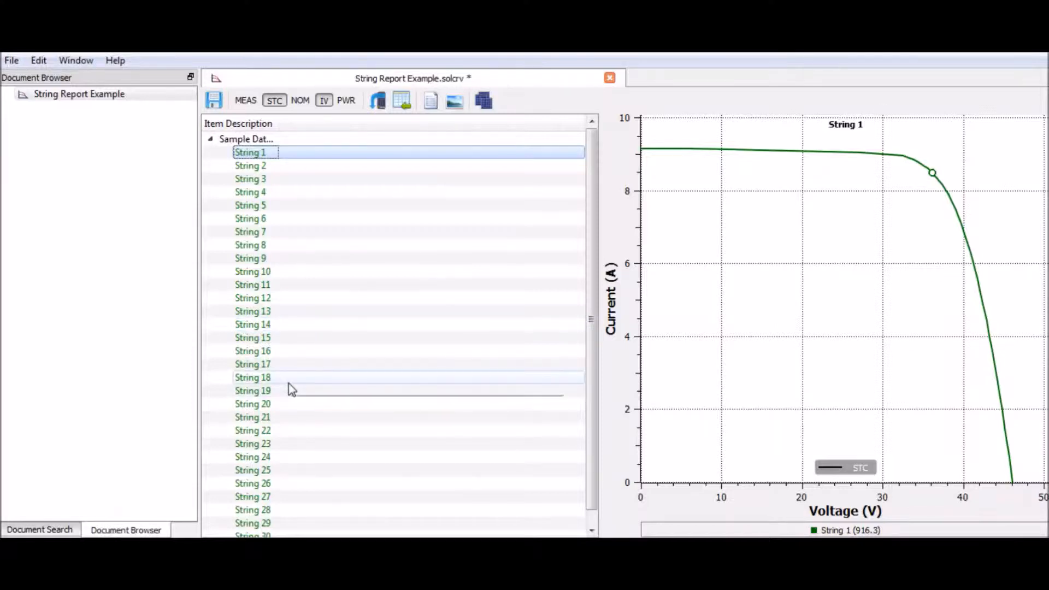
- Widen the Item Description column to fit the full Sample Data.csv name and collapse its string list
mouse_move(292, 389)
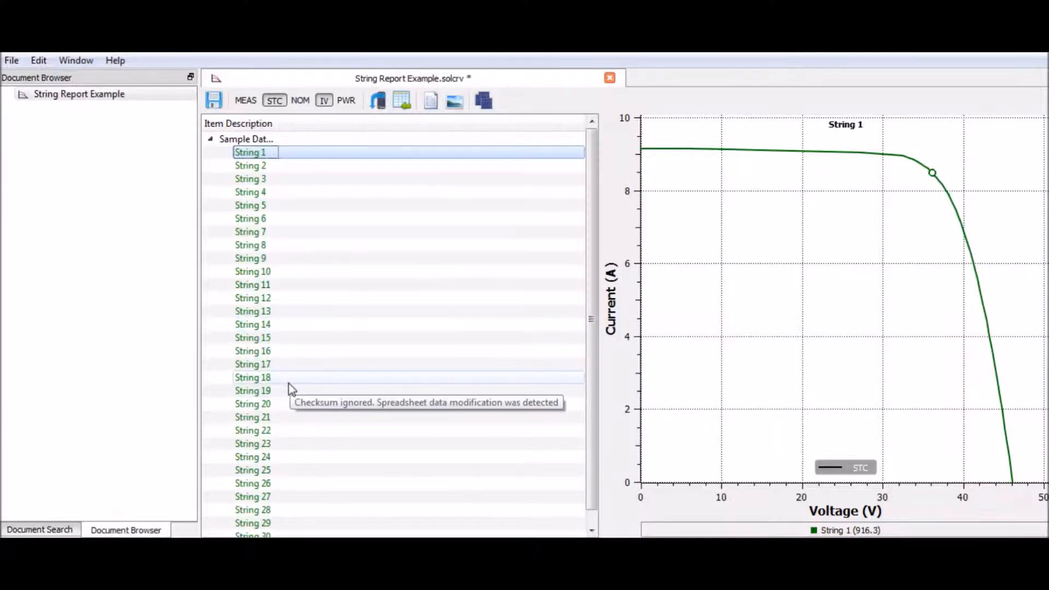
click(210, 139)
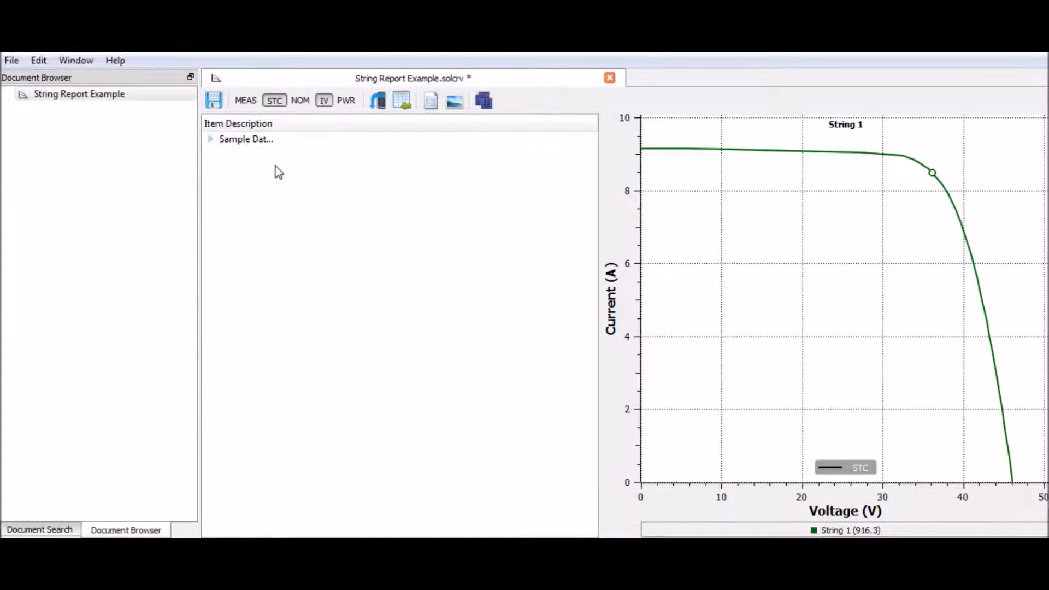
click(214, 139)
click(214, 140)
drag(281, 122, 326, 122)
click(211, 140)
click(211, 139)
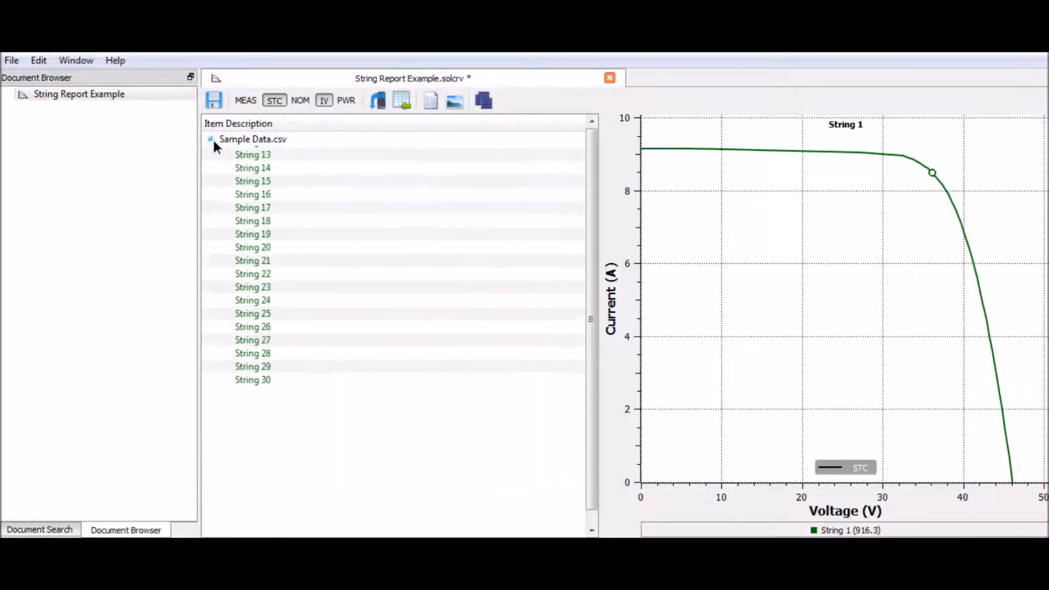
- Insert a new top-level row above Sample Data.csv and name it Combiner 1
right_click(242, 168)
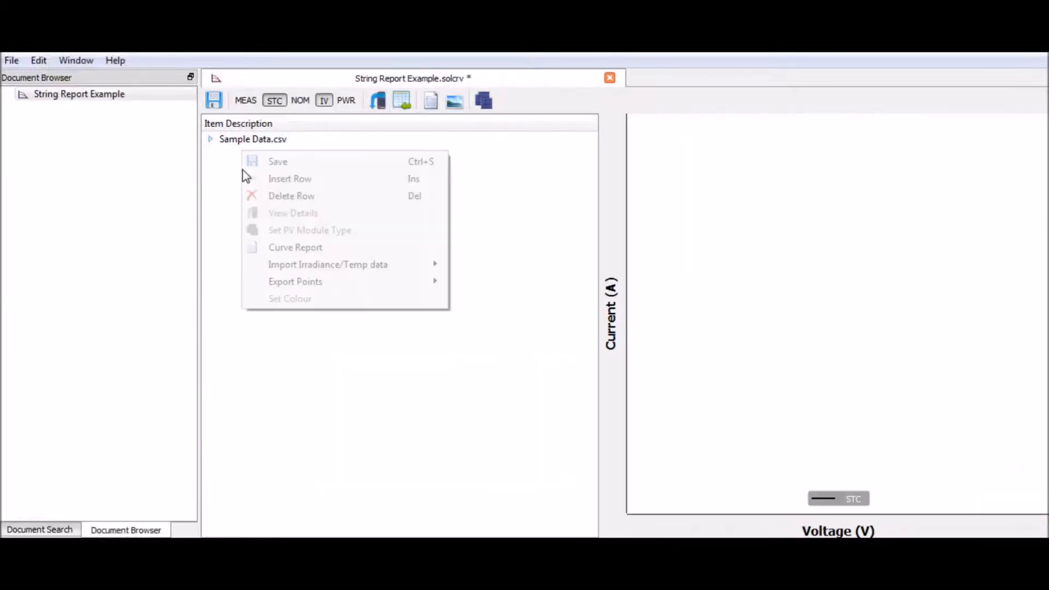
click(276, 180)
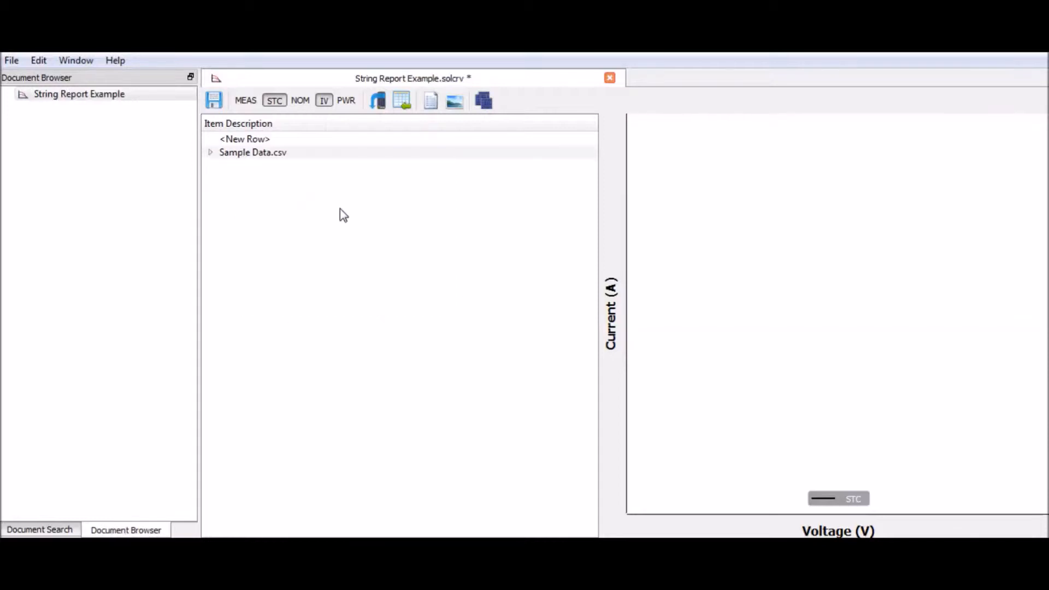
click(264, 141)
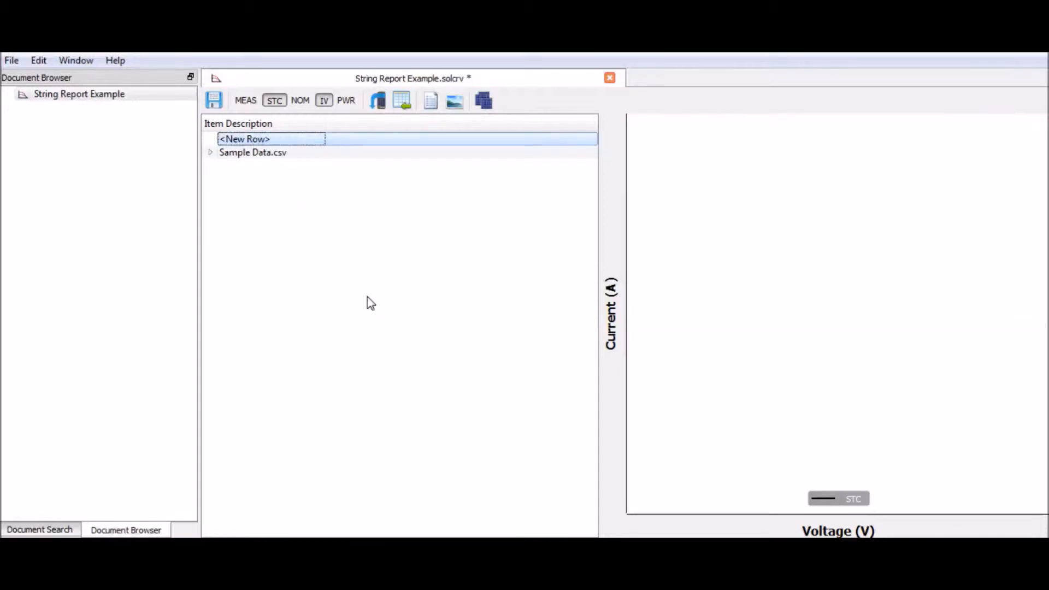
click(261, 141)
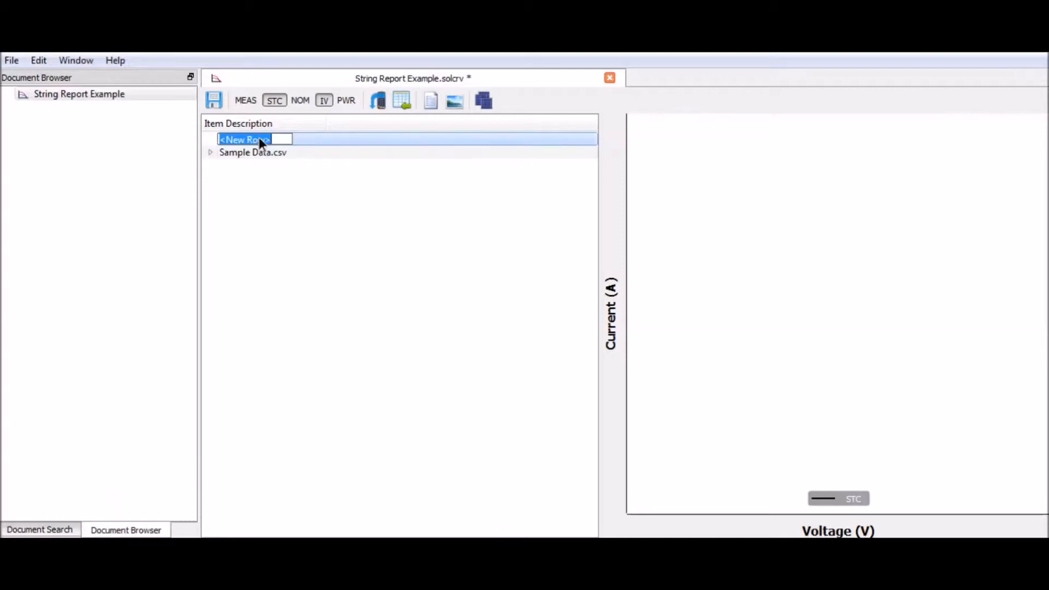
text(Combiner 1)
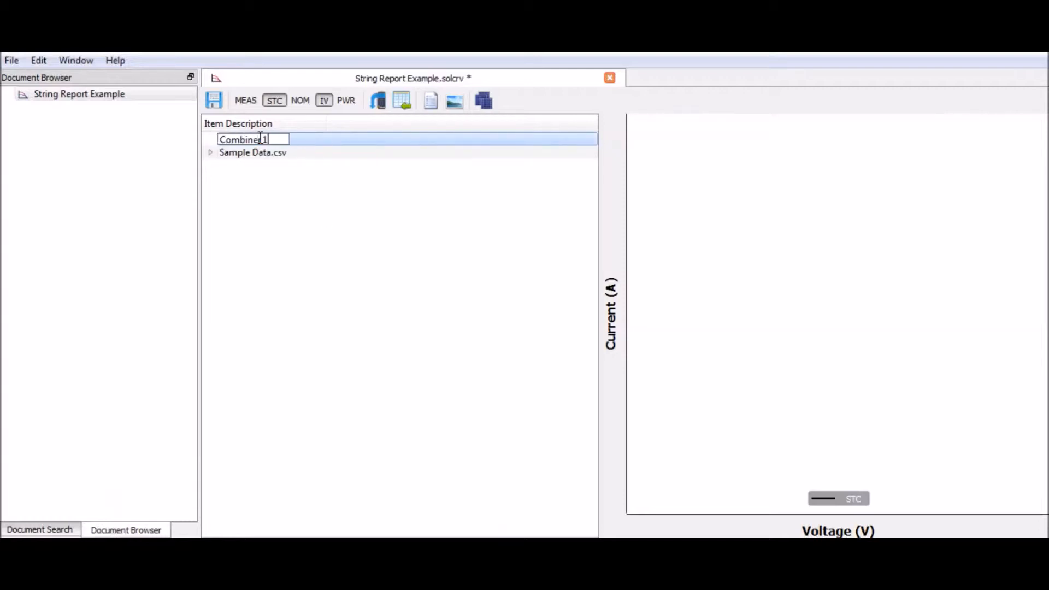
click(252, 197)
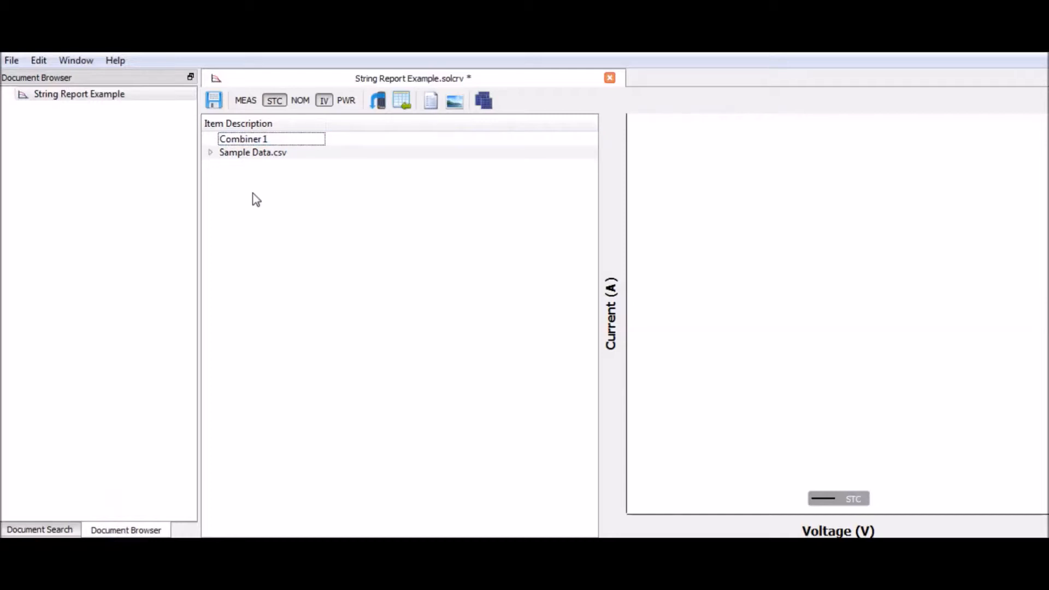
- Insert another top-level row above Combiner 1 and name it Combiner 2
right_click(253, 192)
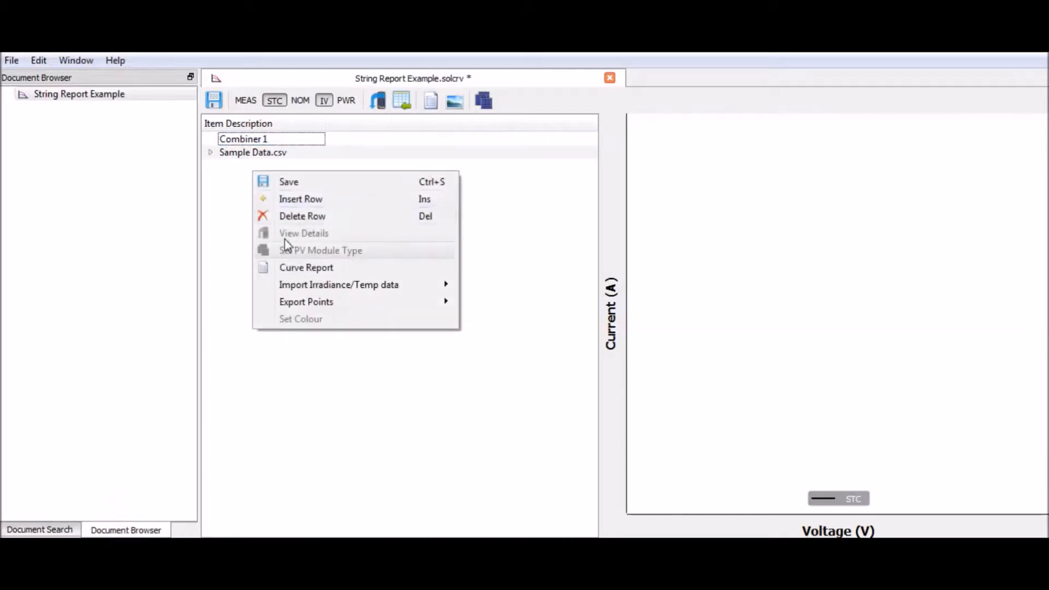
click(306, 202)
click(272, 141)
click(270, 140)
text(Combiner 2)
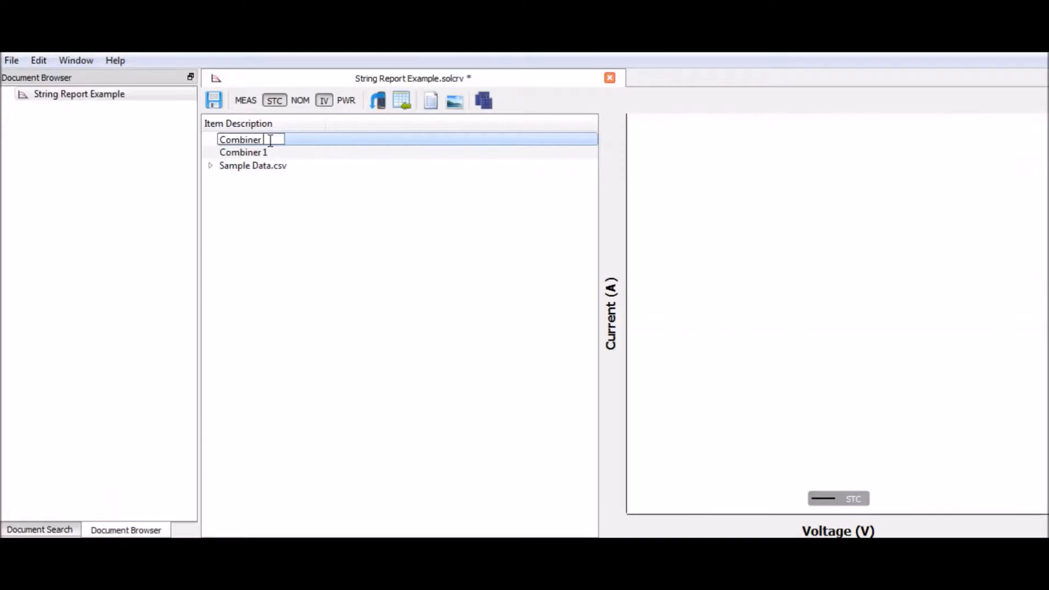
click(268, 231)
- Insert a third top-level row above Combiner 2 and name it Combiner 3
right_click(267, 191)
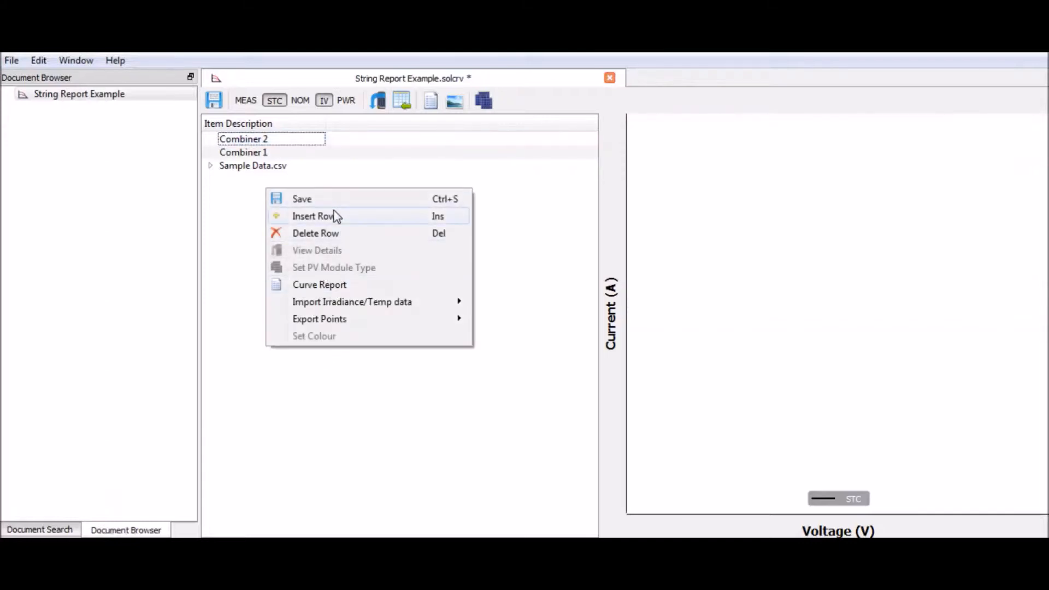
click(314, 216)
double_click(294, 143)
text(Combiner 3)
click(316, 287)
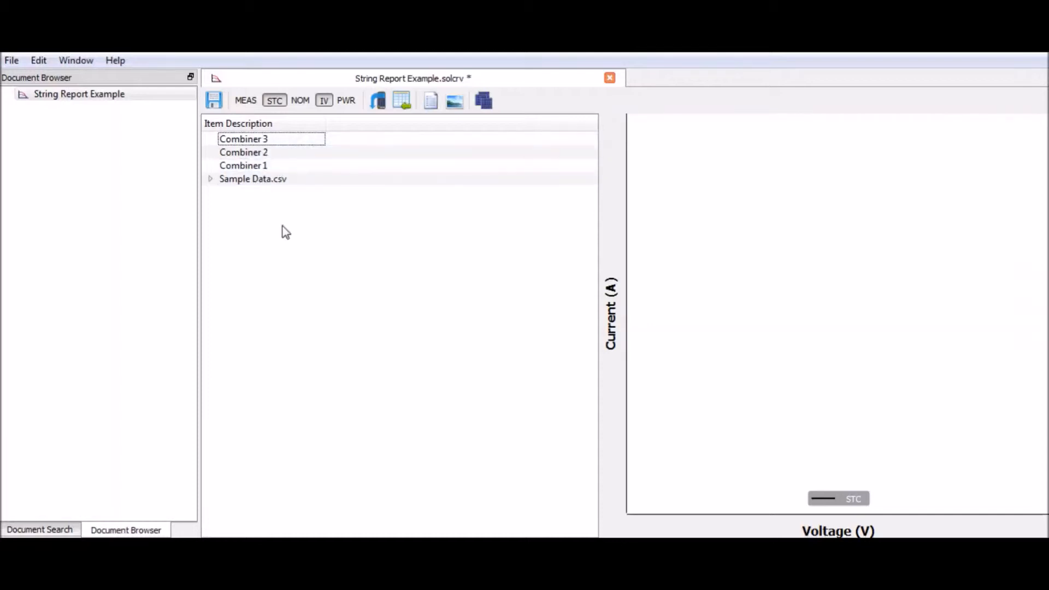
- Reorder the combiner rows to Combiner 1, Combiner 2, Combiner 3, all above Sample Data.csv
drag(270, 140, 283, 171)
click(210, 152)
mouse_move(258, 172)
mouse_down()
mouse_move(264, 145)
mouse_move(276, 178)
mouse_move(267, 138)
mouse_move(272, 159)
mouse_up()
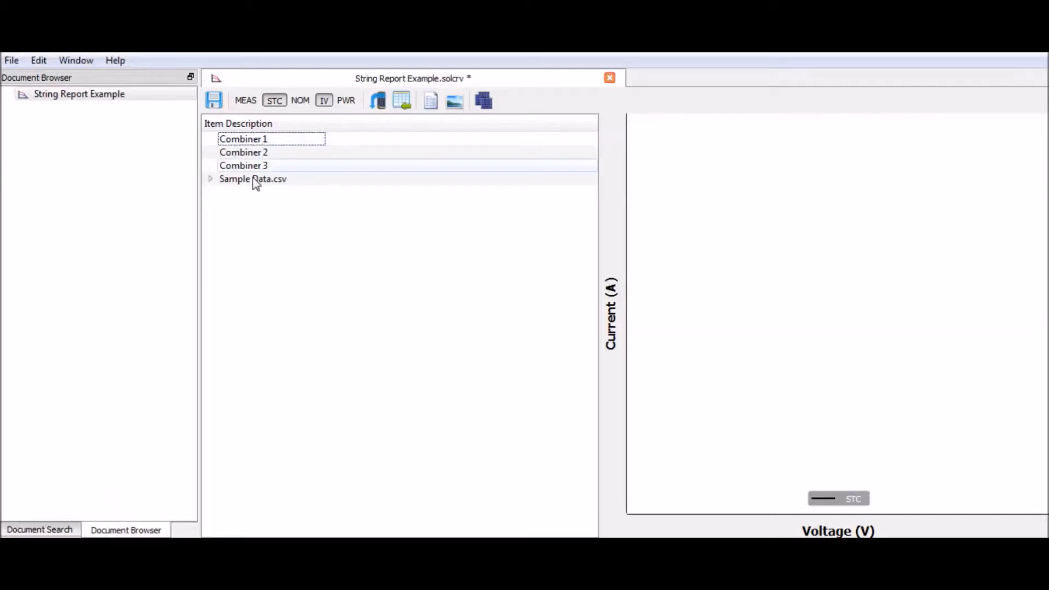
- Move Strings 1 to 10 from Sample Data.csv into the Combiner 1 row
click(261, 141)
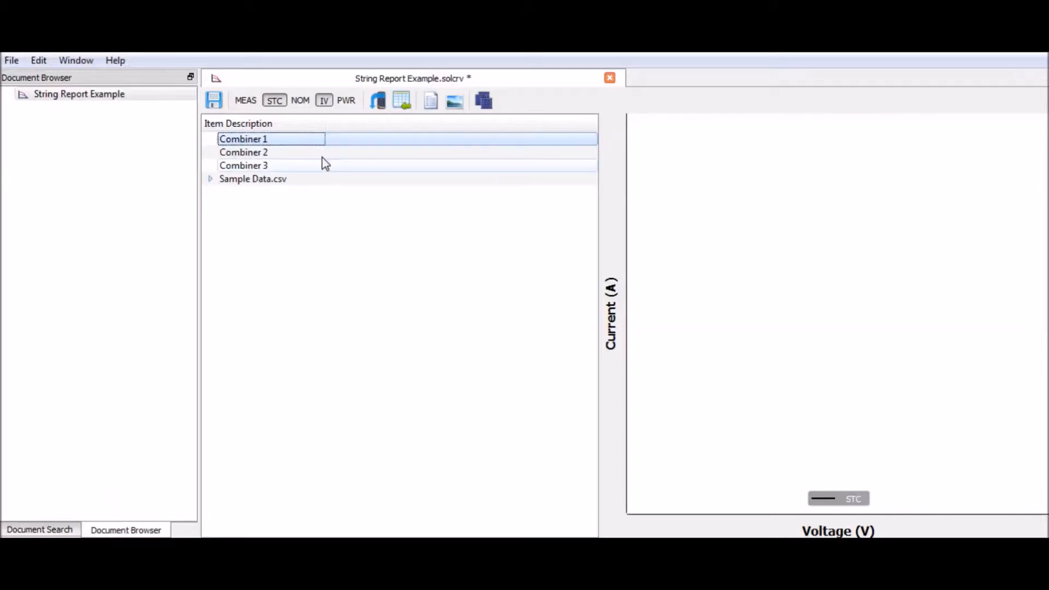
click(209, 179)
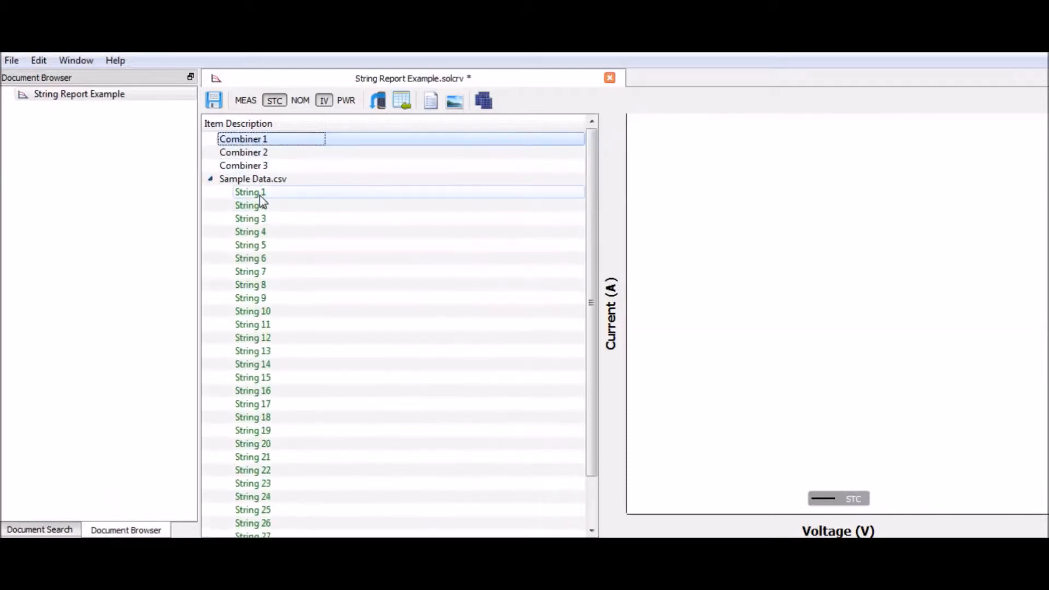
click(260, 197)
shift+click(264, 311)
drag(259, 203, 313, 142)
drag(279, 139, 281, 141)
click(211, 138)
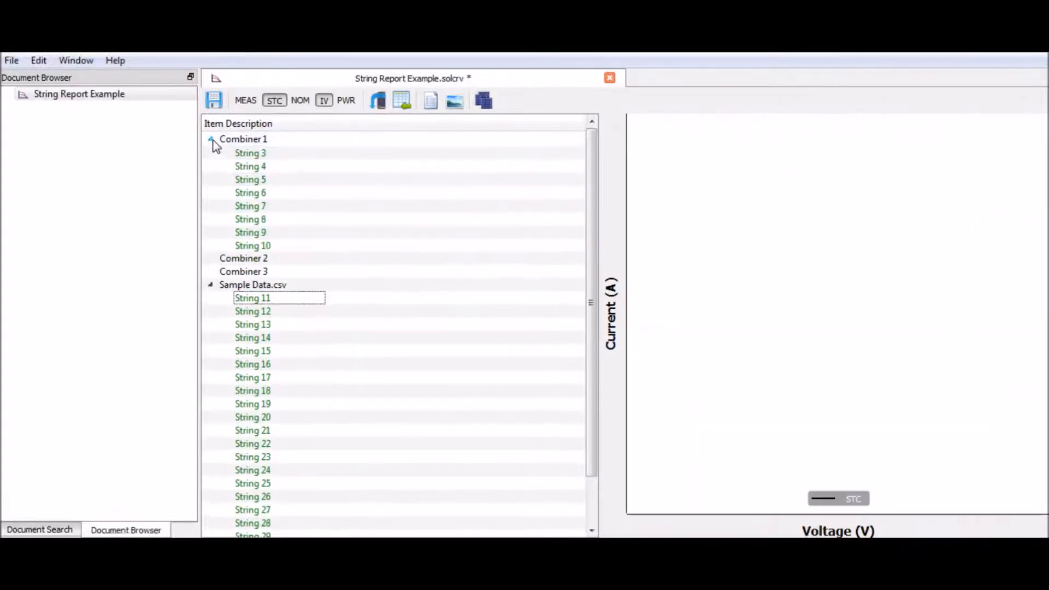
- Move Strings 11 to 20 from Sample Data.csv into the Combiner 2 row
click(248, 193)
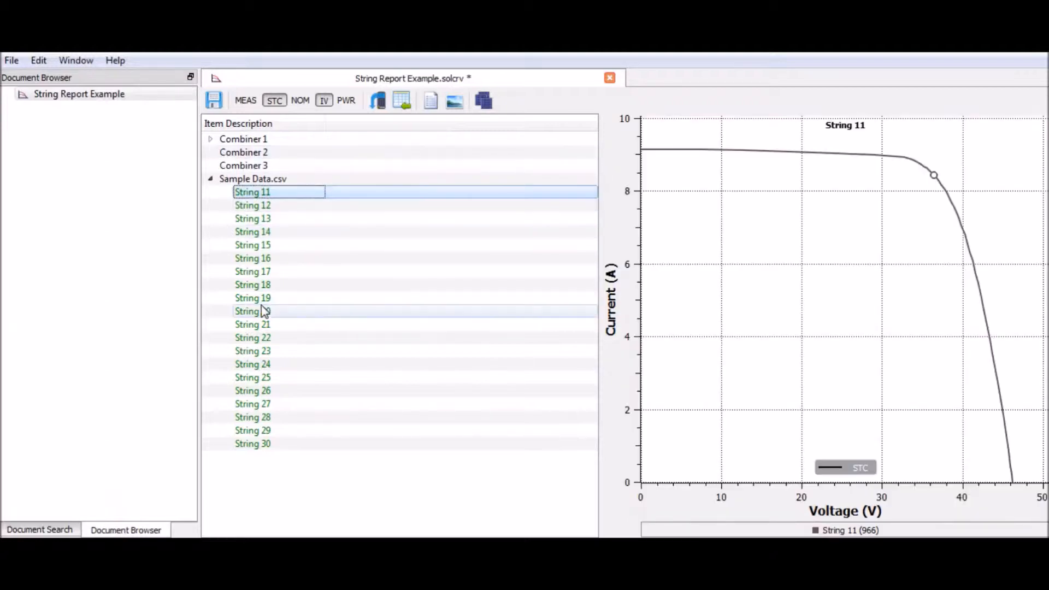
shift+click(252, 311)
drag(279, 195, 300, 153)
- Move Strings 21 to 30 from Sample Data.csv into the Combiner 3 row
click(273, 194)
shift+click(280, 313)
drag(300, 194, 298, 167)
- Delete the emptied Sample Data.csv row
click(263, 184)
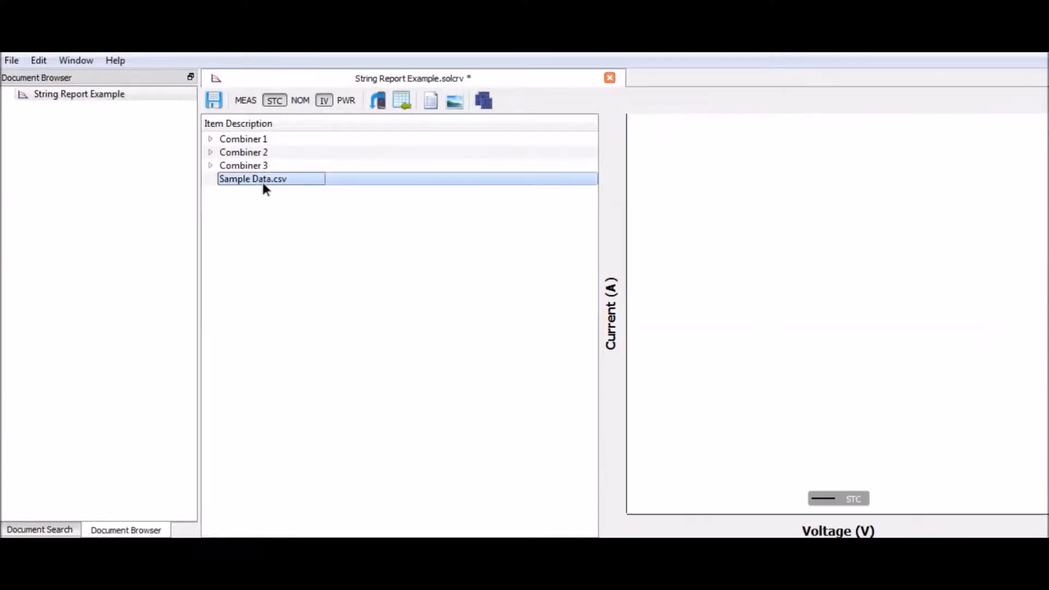
right_click(266, 188)
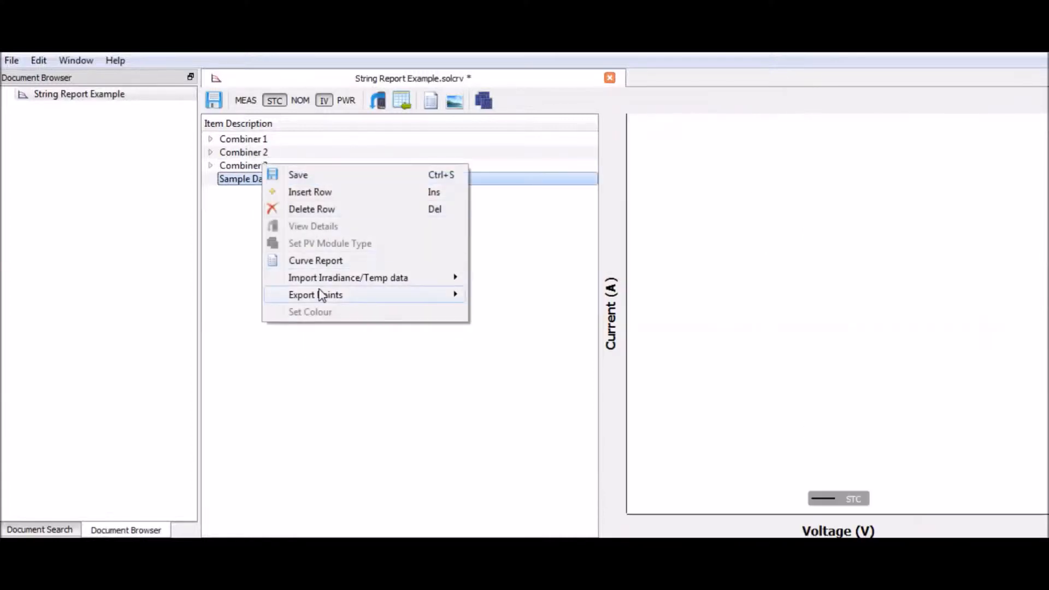
click(313, 208)
- Expand all three combiner rows to review their strings and save the document
click(211, 139)
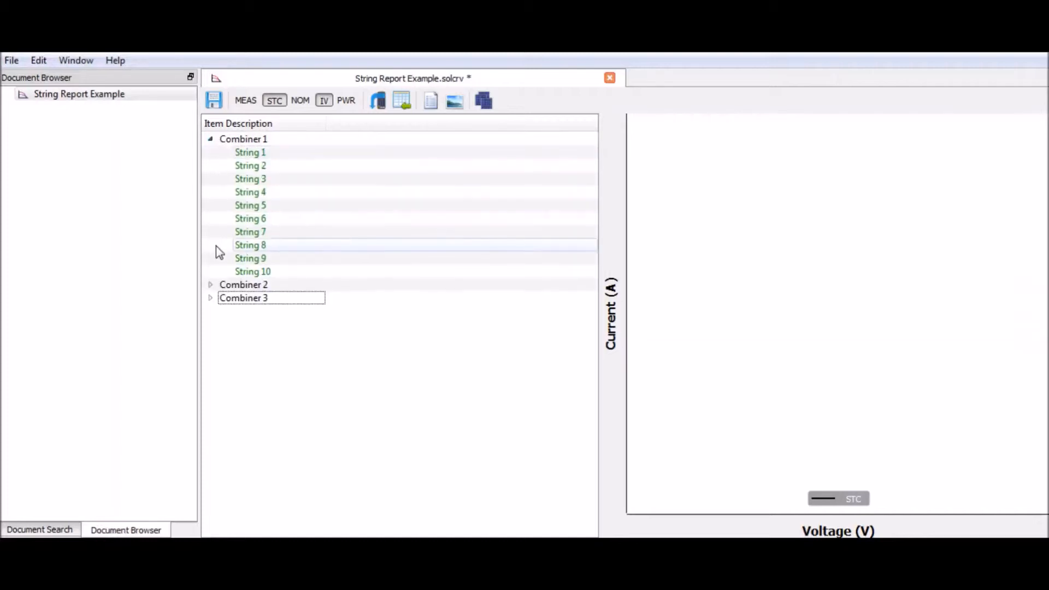
click(210, 284)
click(210, 431)
scroll(283, 445, down, 1)
scroll(260, 236, up, 1)
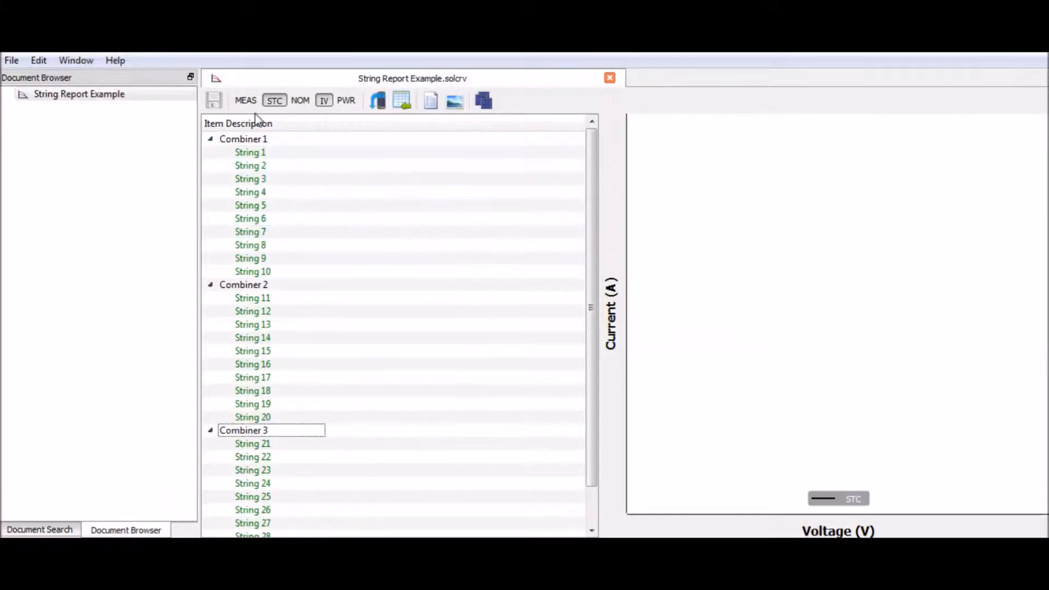
- Plot String 1 with its measured and nominal curves alongside STC, showing the power curves only briefly
click(259, 155)
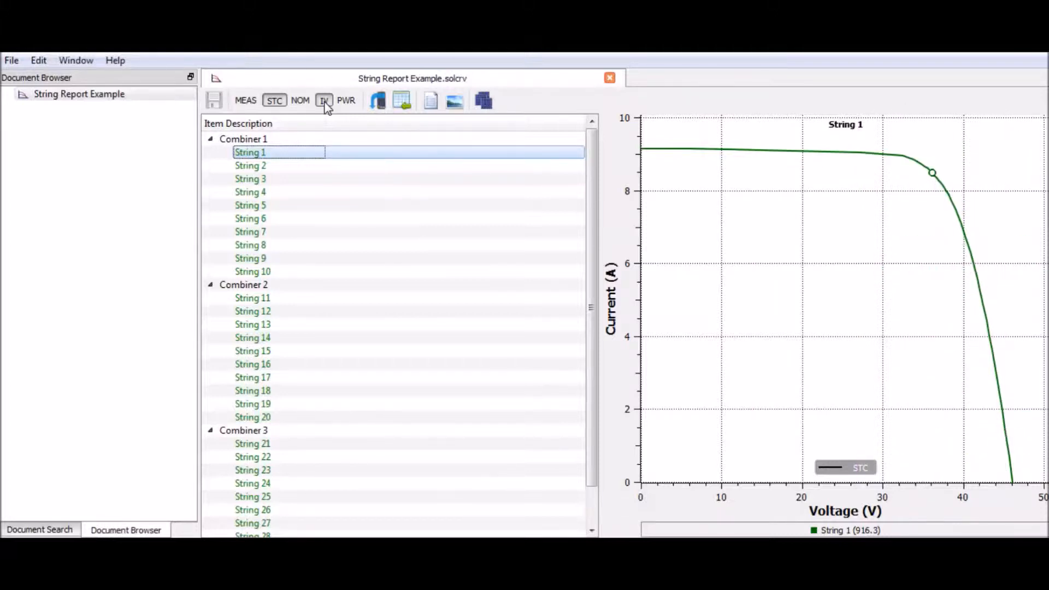
click(245, 100)
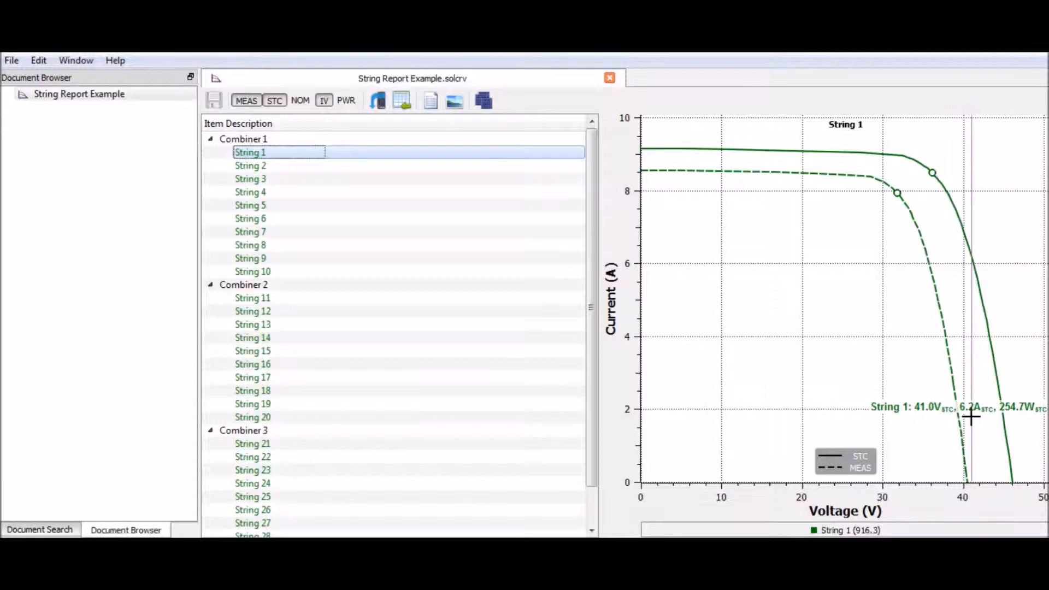
click(301, 100)
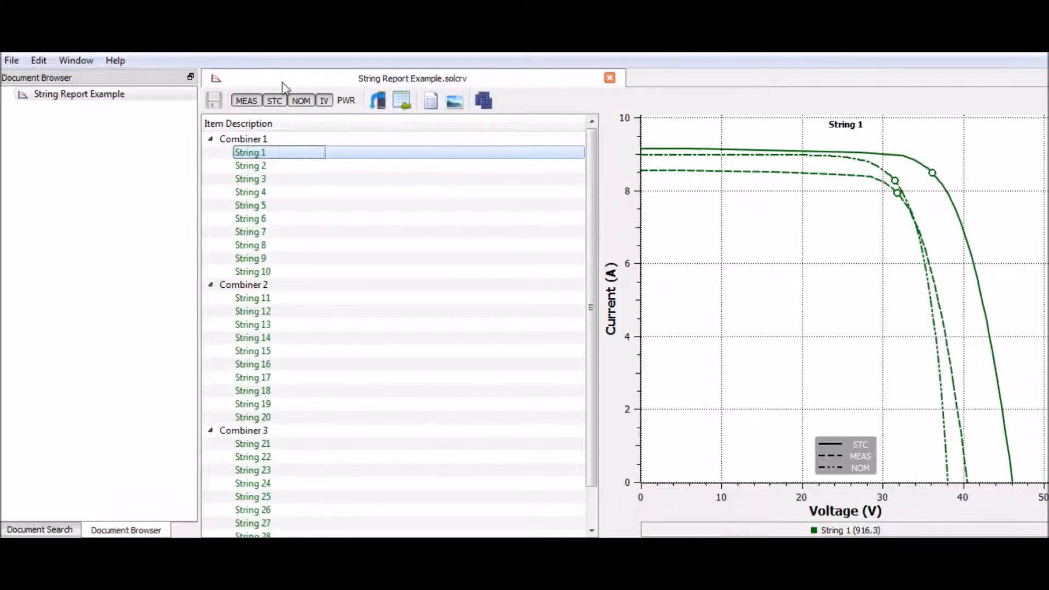
click(347, 99)
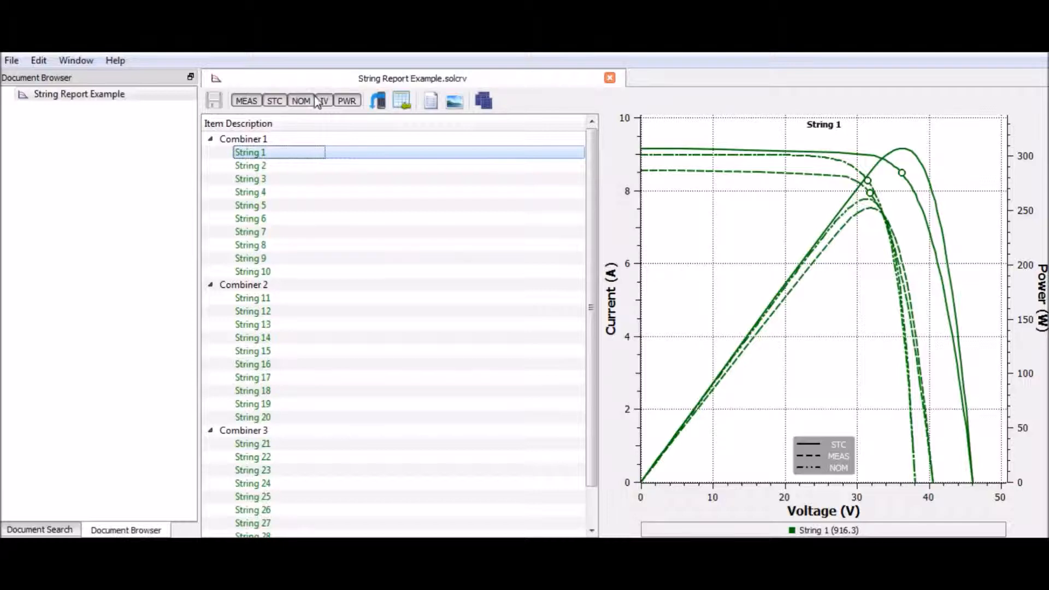
click(348, 100)
- View the curves of Strings 1, 2, 3, 5 and 7 in Combiner 1 one at a time
click(250, 164)
click(254, 153)
click(261, 178)
click(261, 206)
click(261, 231)
- Rename String 8 in Combiner 1 as "String 8 - has low Isc"
click(263, 247)
click(263, 245)
click(279, 245)
text(- Has low Isc)
click(294, 260)
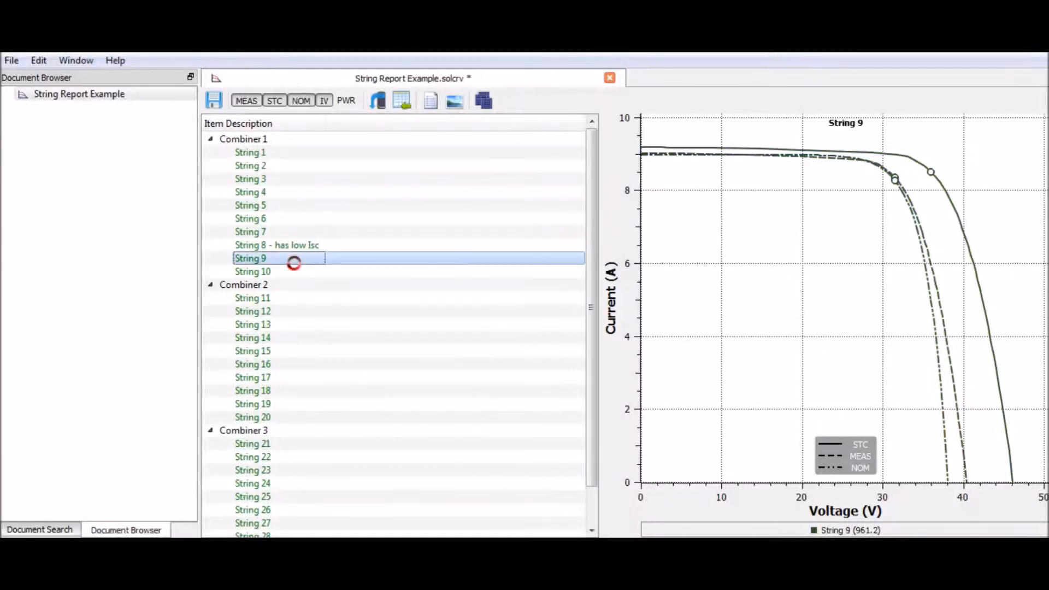
- Examine the curves of individual strings in Combiner 2 and Combiner 3, including Strings 15, 19 and 26
click(301, 351)
click(296, 404)
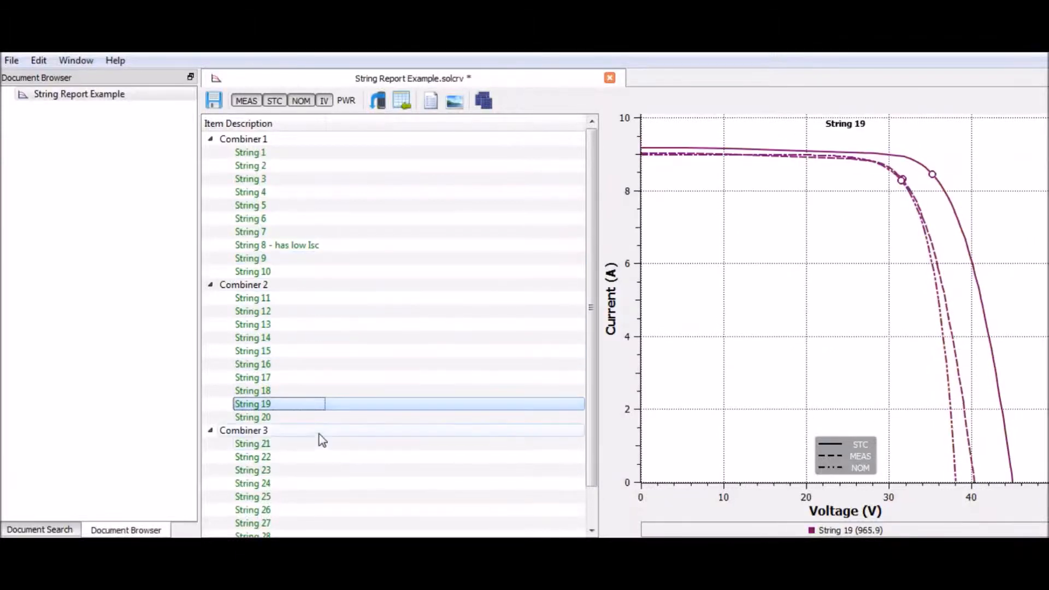
scroll(312, 448, down, 1)
click(297, 471)
scroll(296, 465, up, 1)
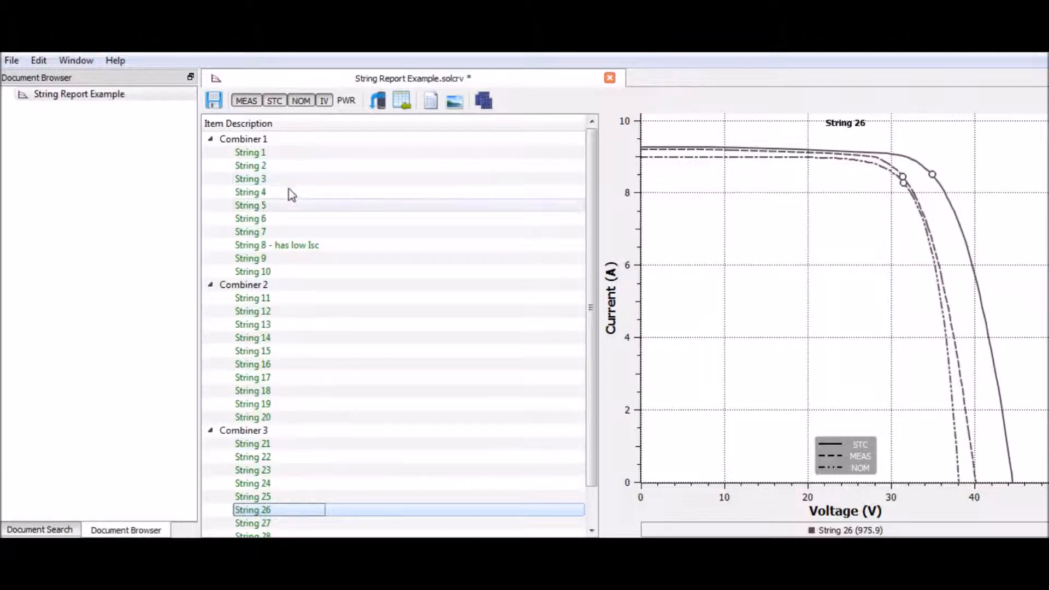
- Select Combiners 1, 2 and 3 together and start a curve report of the Summary Report type
mouse_move(297, 158)
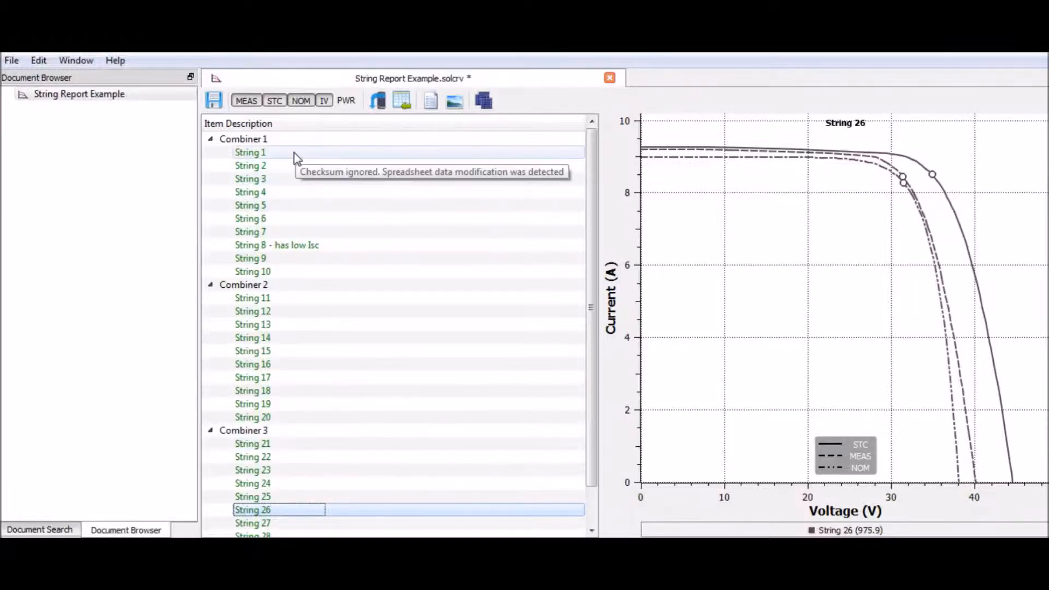
click(235, 141)
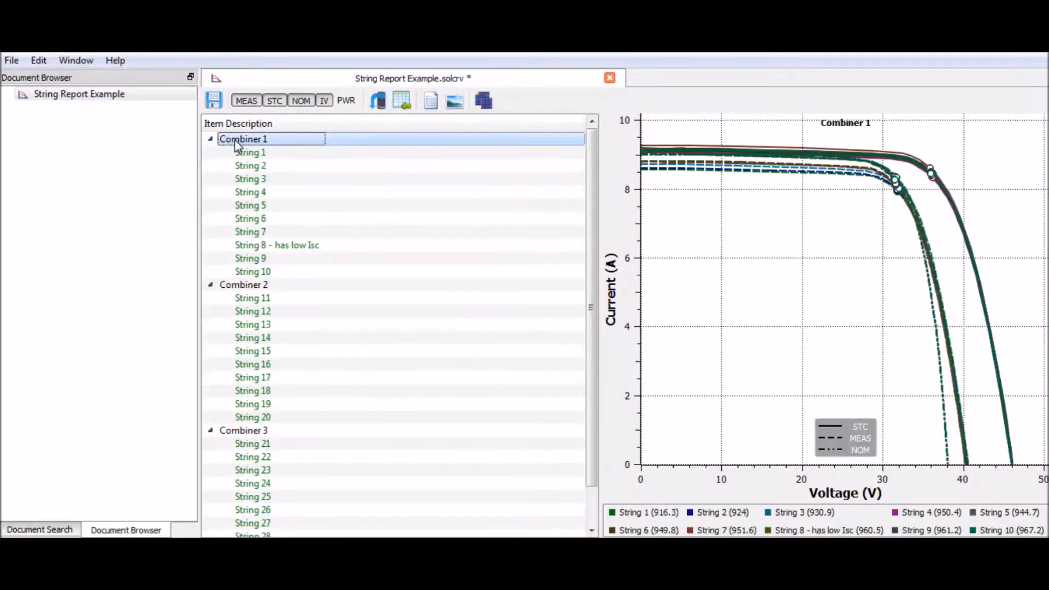
ctrl+click(258, 286)
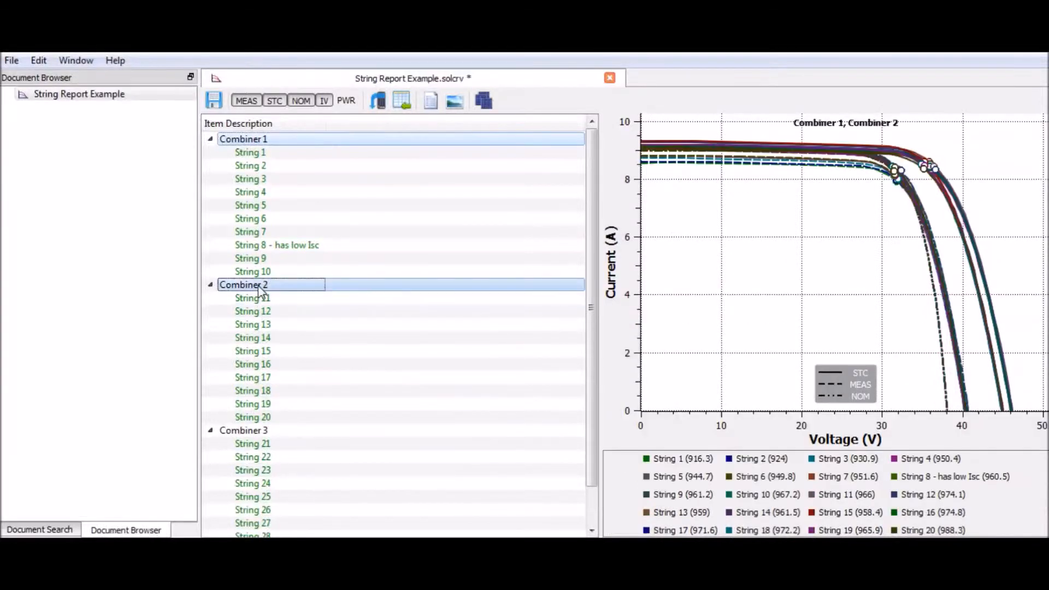
ctrl+click(262, 432)
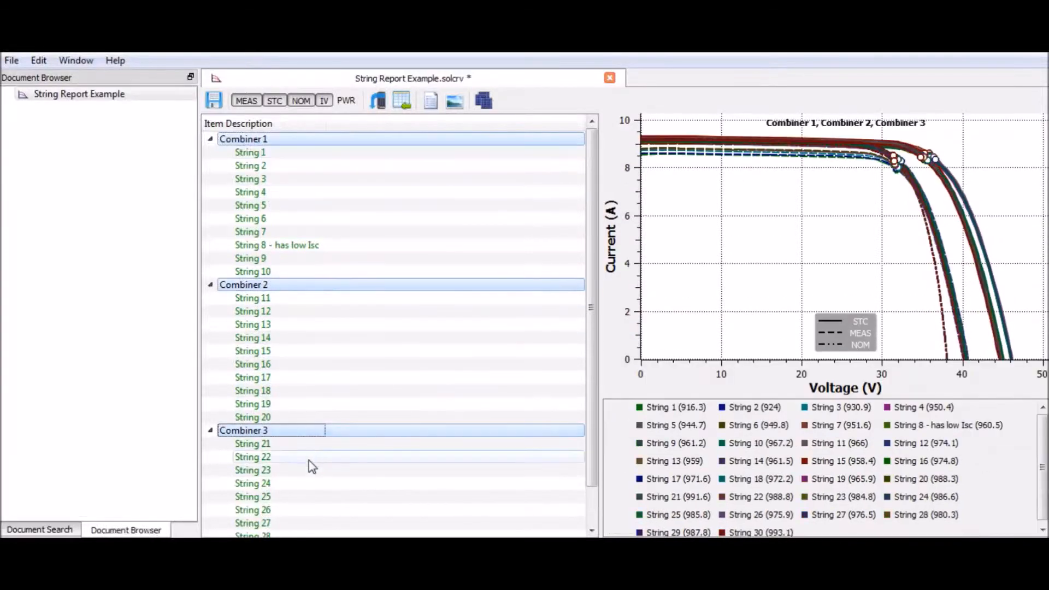
click(431, 104)
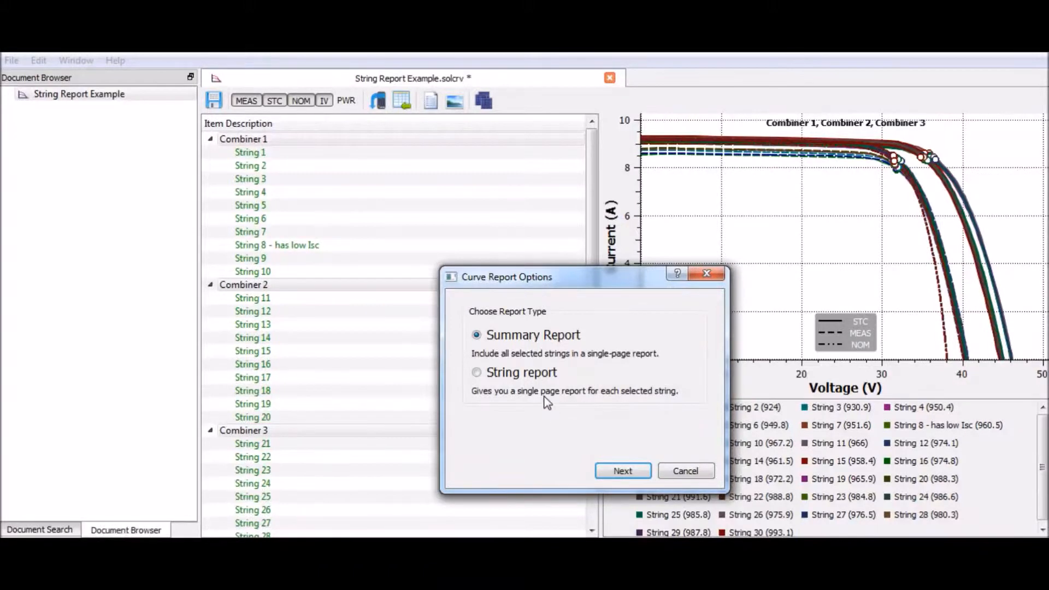
click(637, 479)
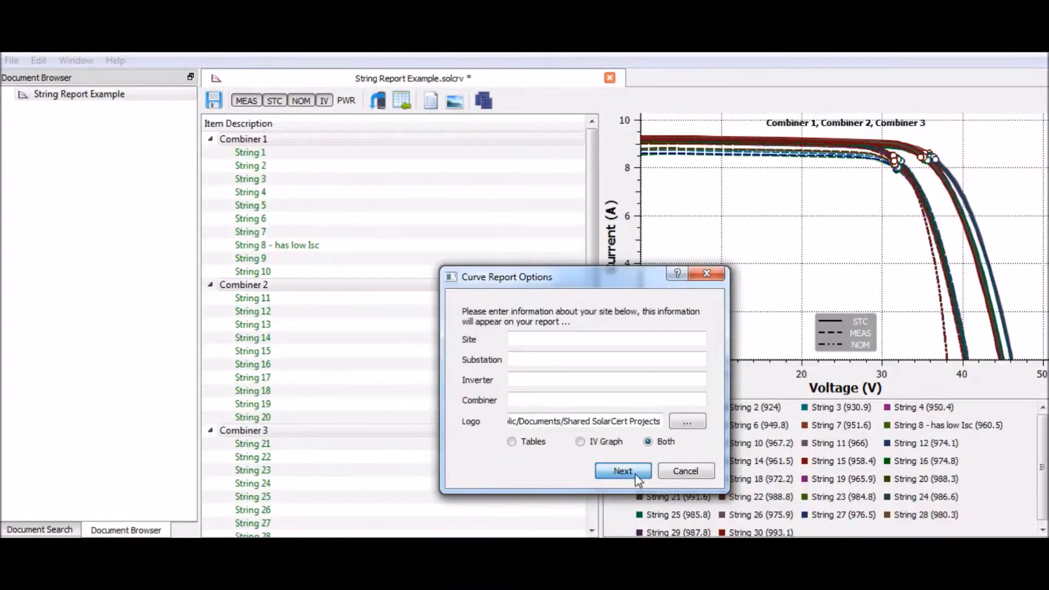
- Enter site String Report Example Site, substation 567, inverter 10kWp Sun Lad and combiner Combiner 1 2 and 3, including both tables and IV graph
drag(551, 282, 483, 194)
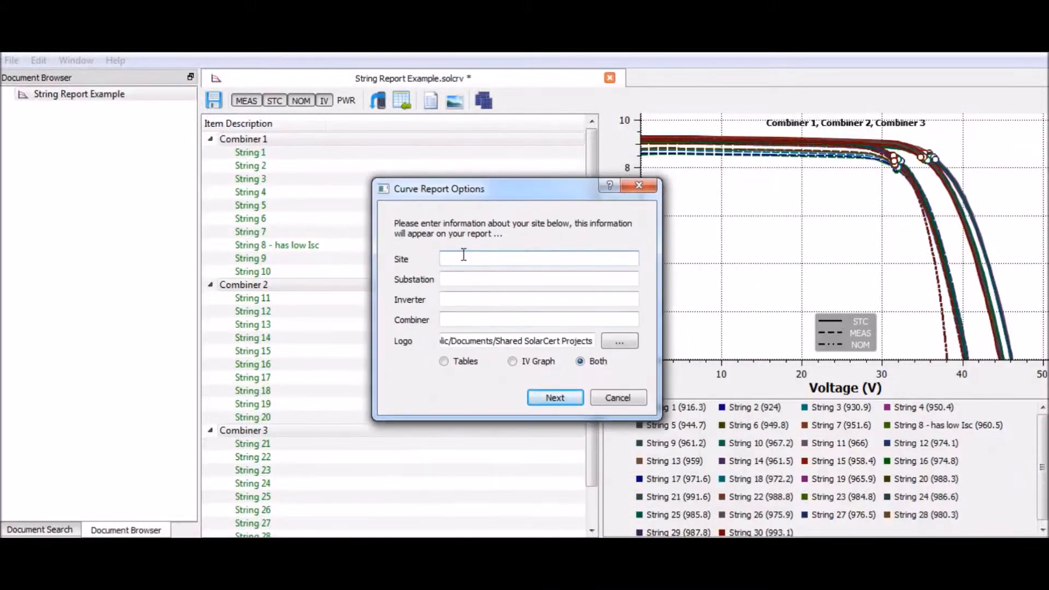
text(String)
text(Report Example Site)
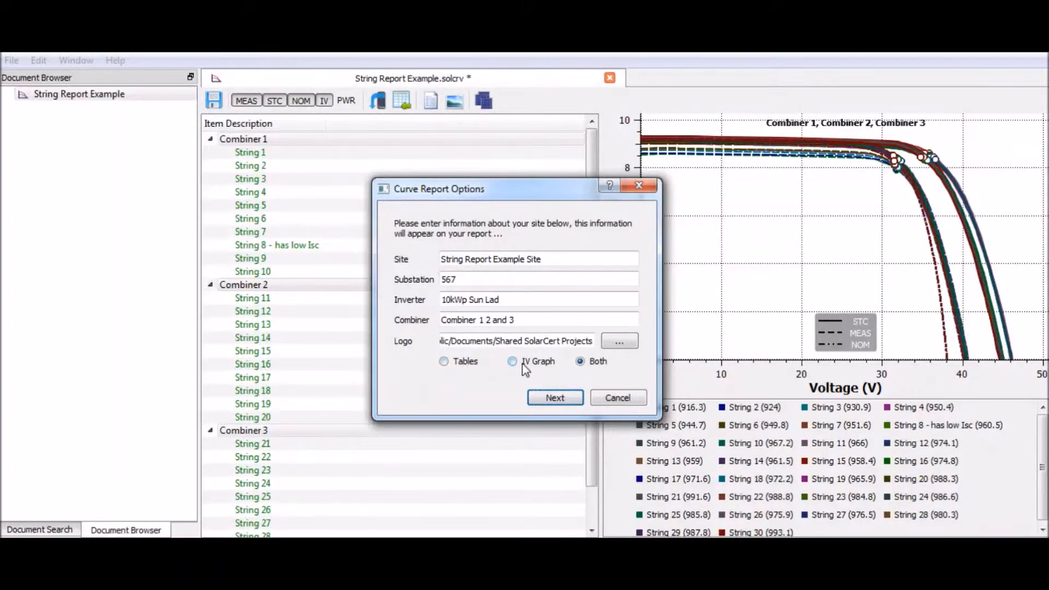
click(546, 395)
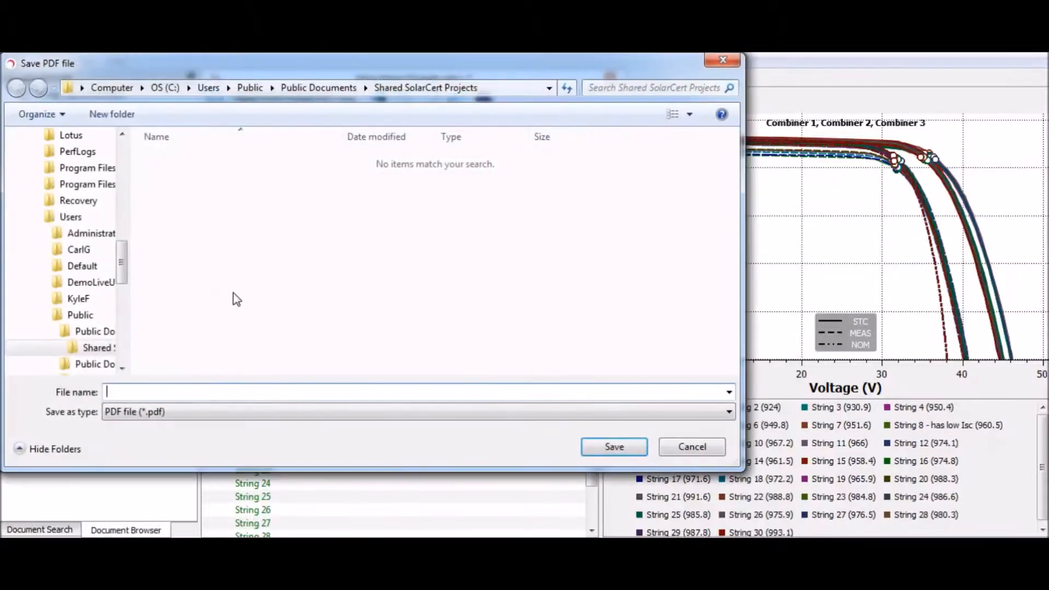
- Save the report as a PDF named Example in the Desktop folder
drag(127, 281, 121, 199)
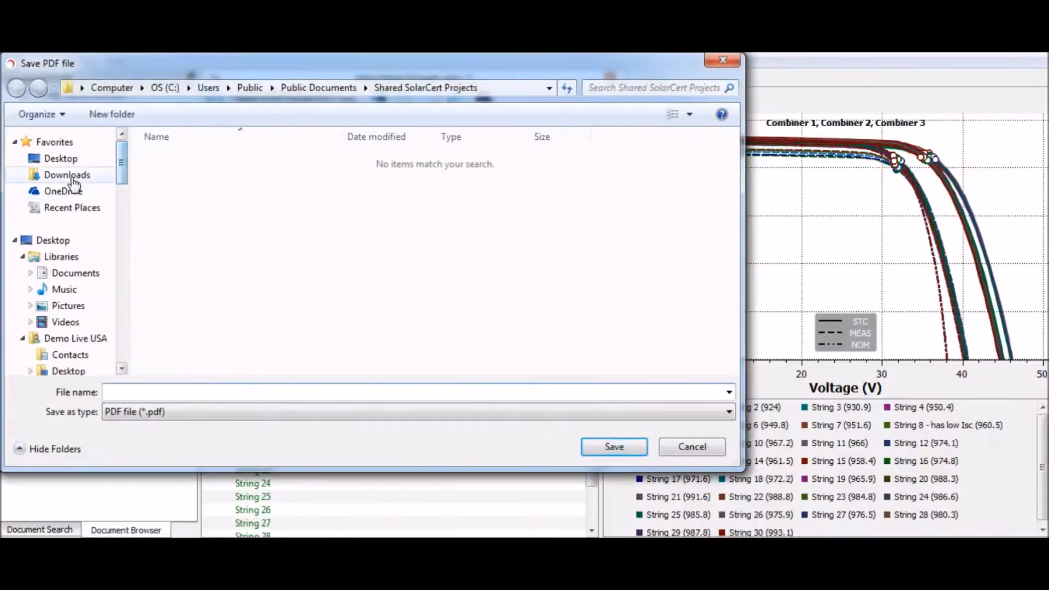
click(66, 173)
click(59, 205)
click(194, 391)
text(Example)
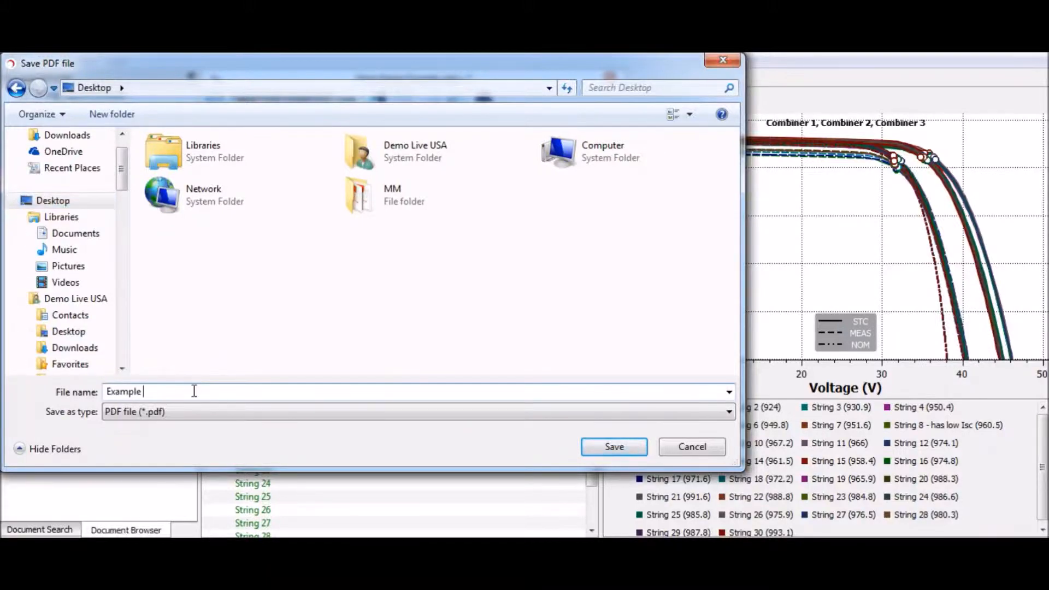
click(614, 446)
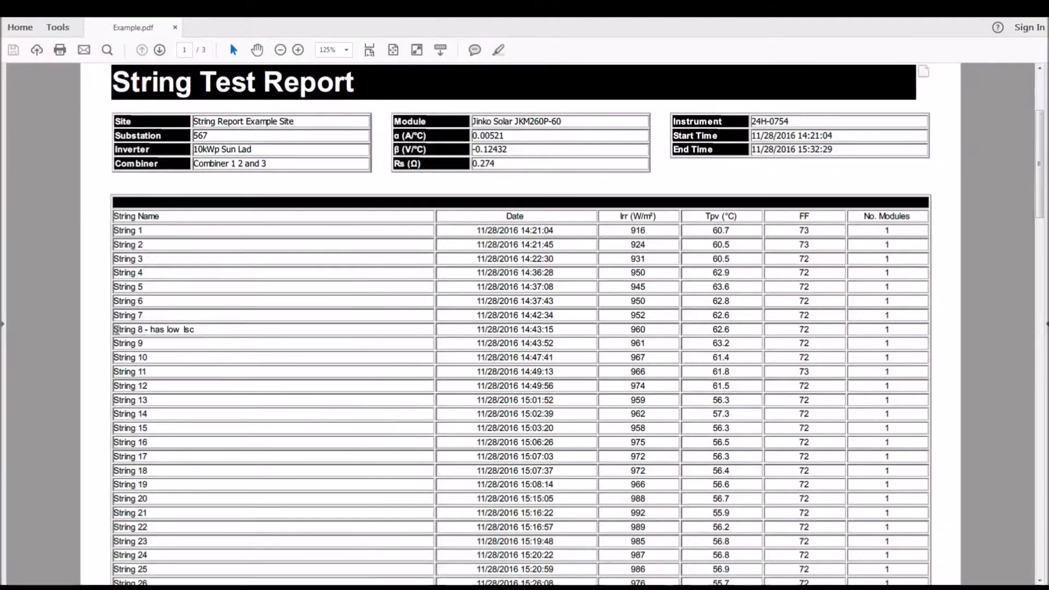
- Review the Example.pdf report, examining the String 8 entry, the electrical data table and the combined IV graph
drag(116, 329, 191, 327)
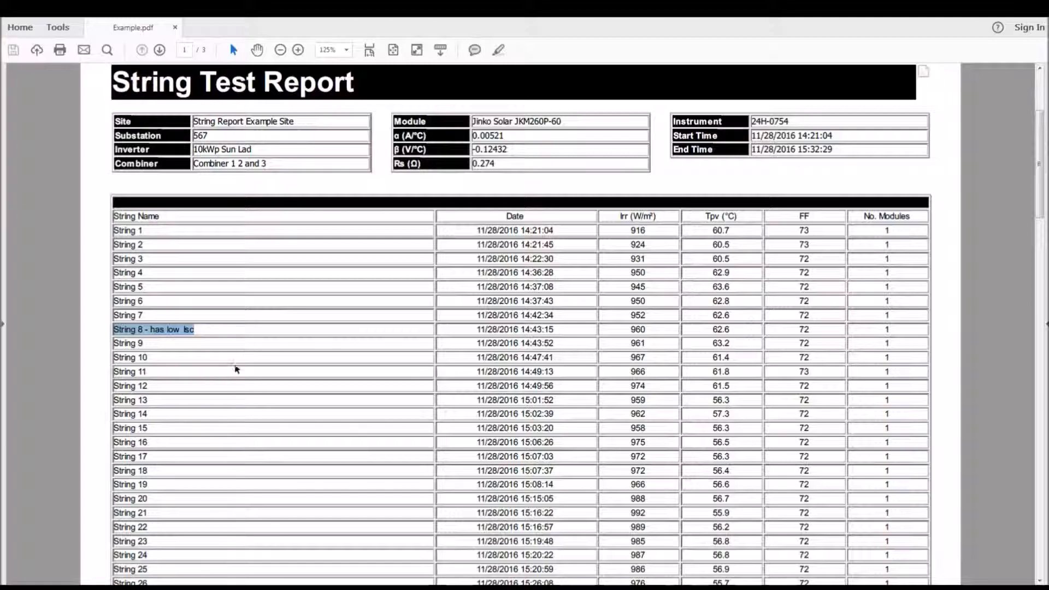
click(205, 374)
scroll(413, 405, down, 10)
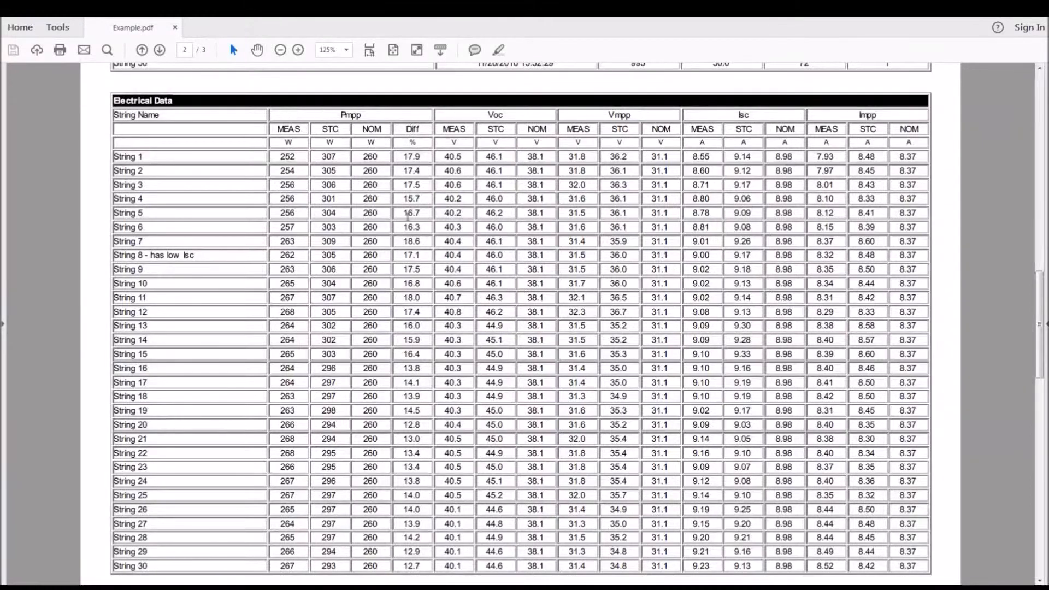
scroll(363, 296, down, 3)
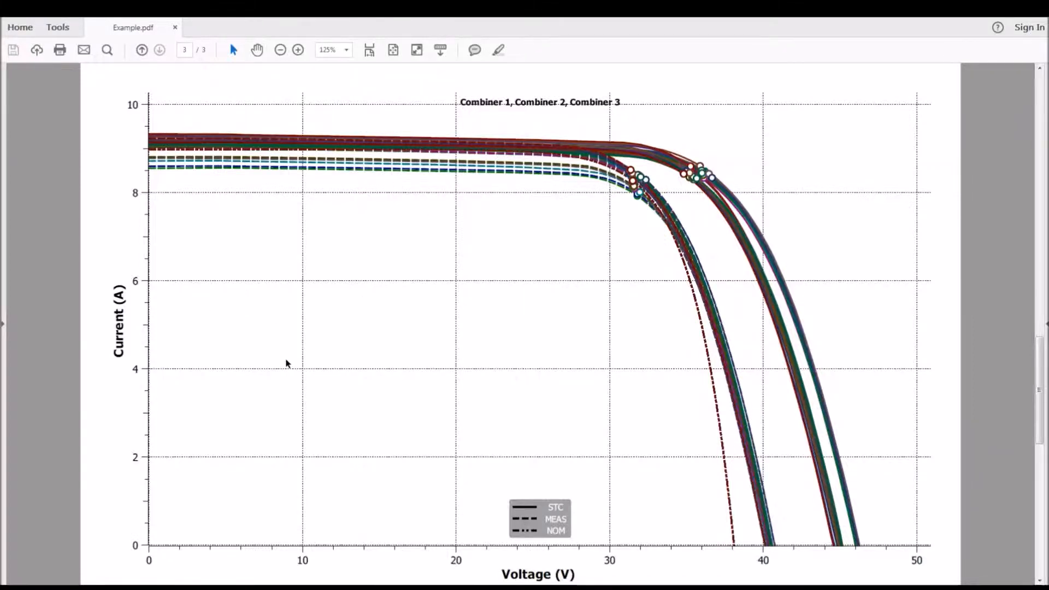
scroll(298, 345, down, 1)
scroll(298, 346, down, 4)
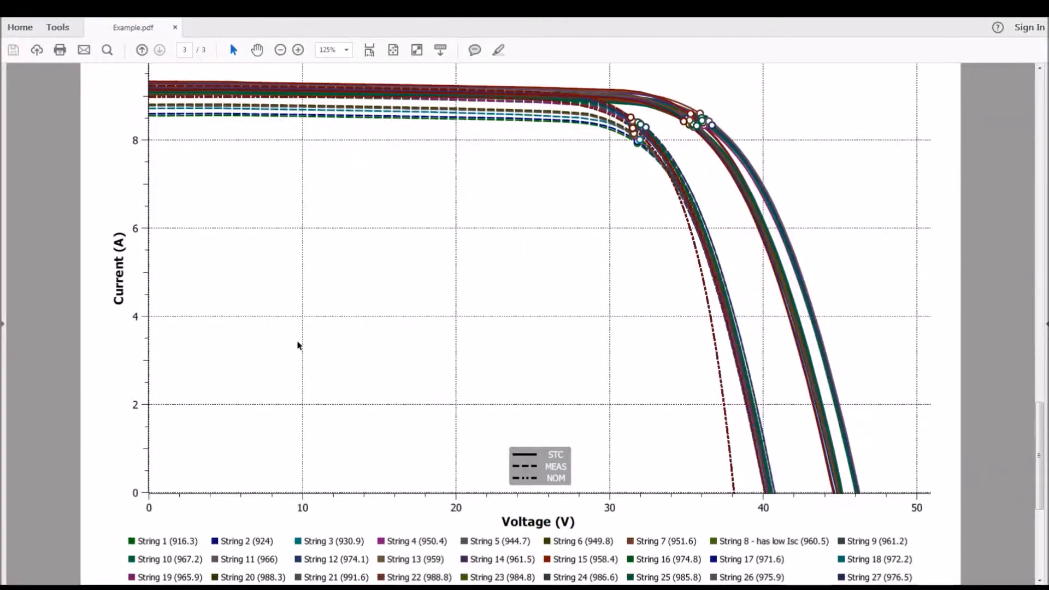
drag(1040, 537, 1040, 136)
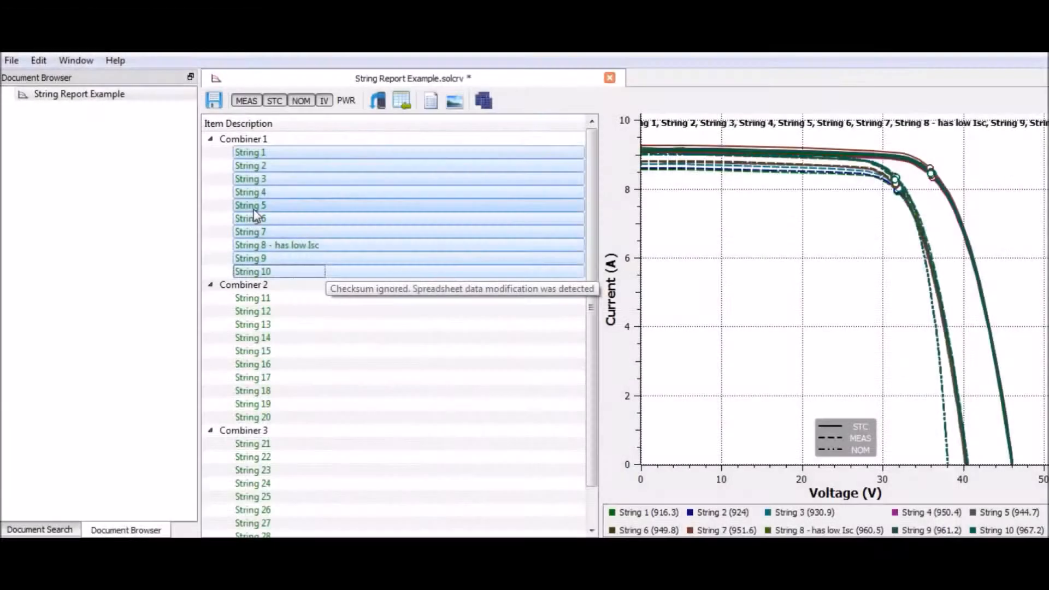